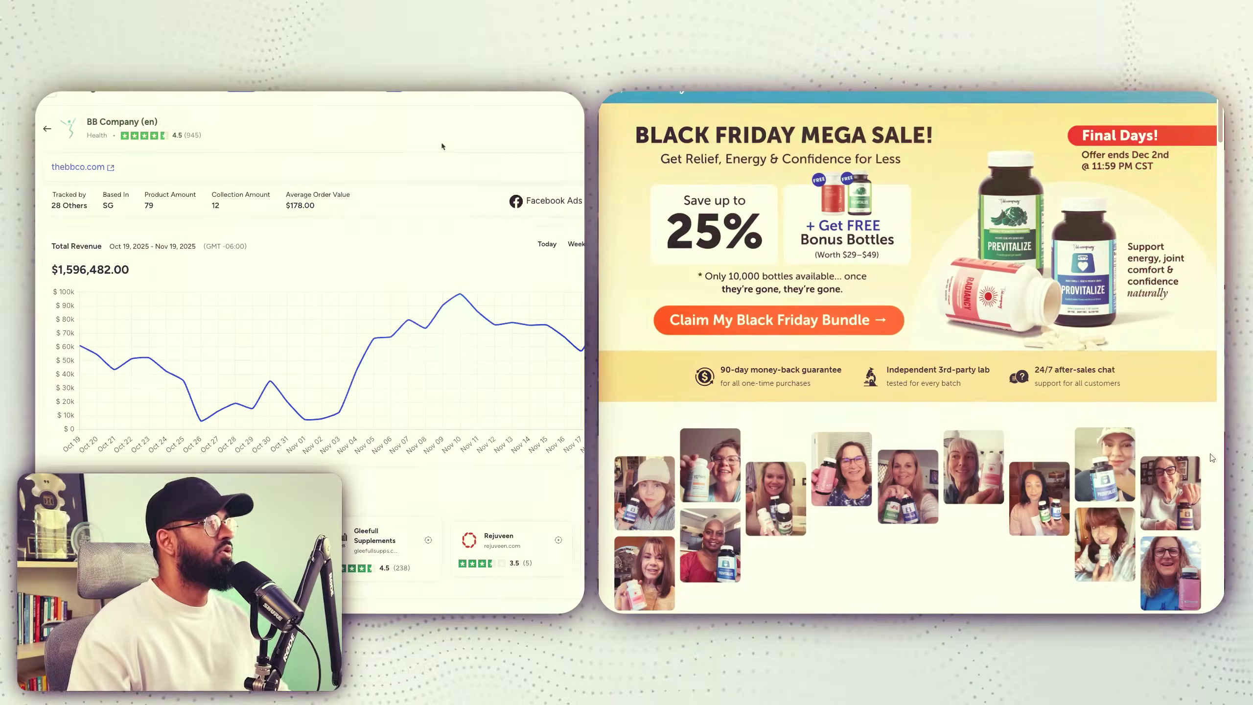
Review BB Company's revenue chart, its supplement store homepage and its running Provitalize ads.
{"action": "scroll", "coordinate": [1214, 466], "scroll_direction": "down", "scroll_amount": 5}
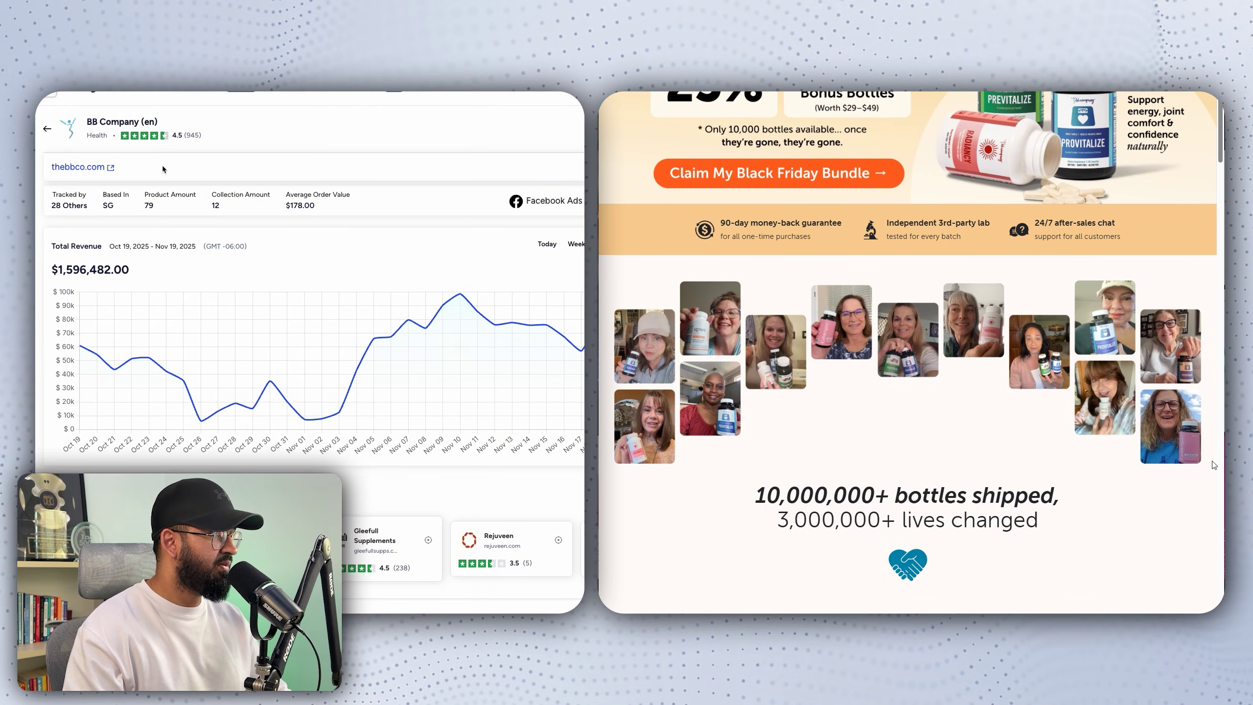
{"action": "scroll", "coordinate": [1214, 465], "scroll_direction": "down", "scroll_amount": 4}
{"action": "scroll", "coordinate": [1214, 465], "scroll_direction": "down", "scroll_amount": 5}
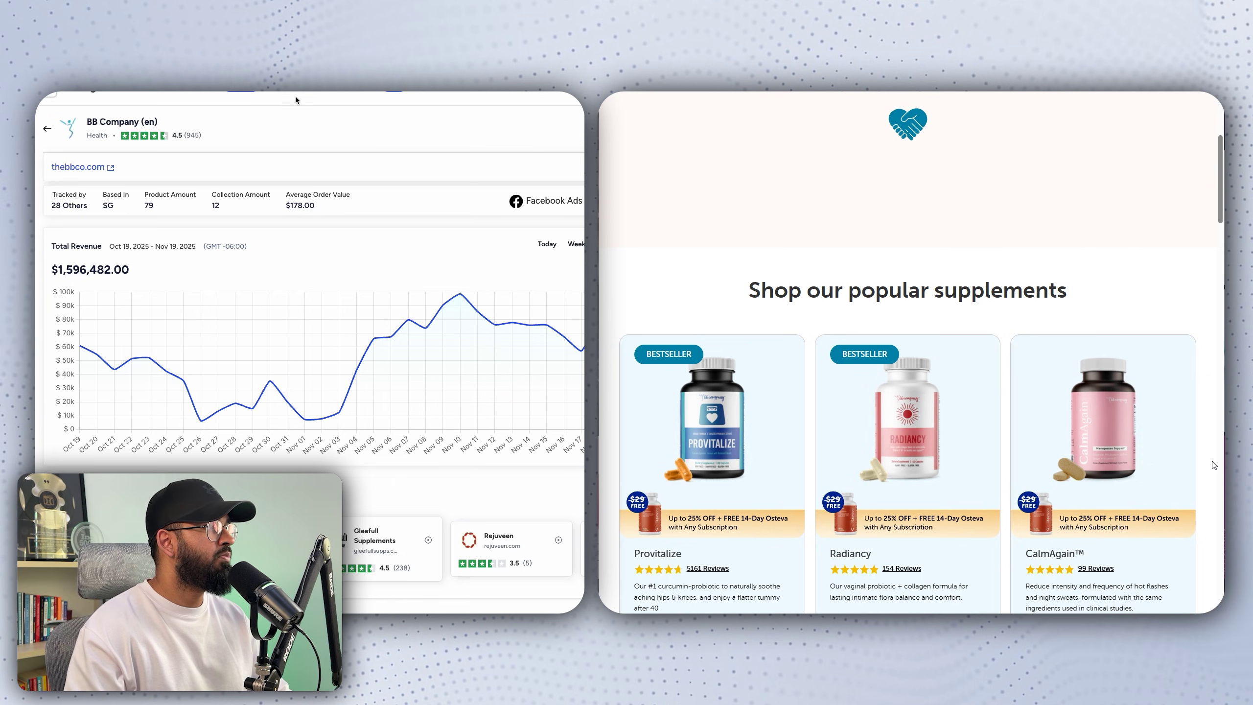
{"action": "scroll", "coordinate": [1213, 465], "scroll_direction": "down", "scroll_amount": 10}
{"action": "mouse_move", "coordinate": [461, 308]}
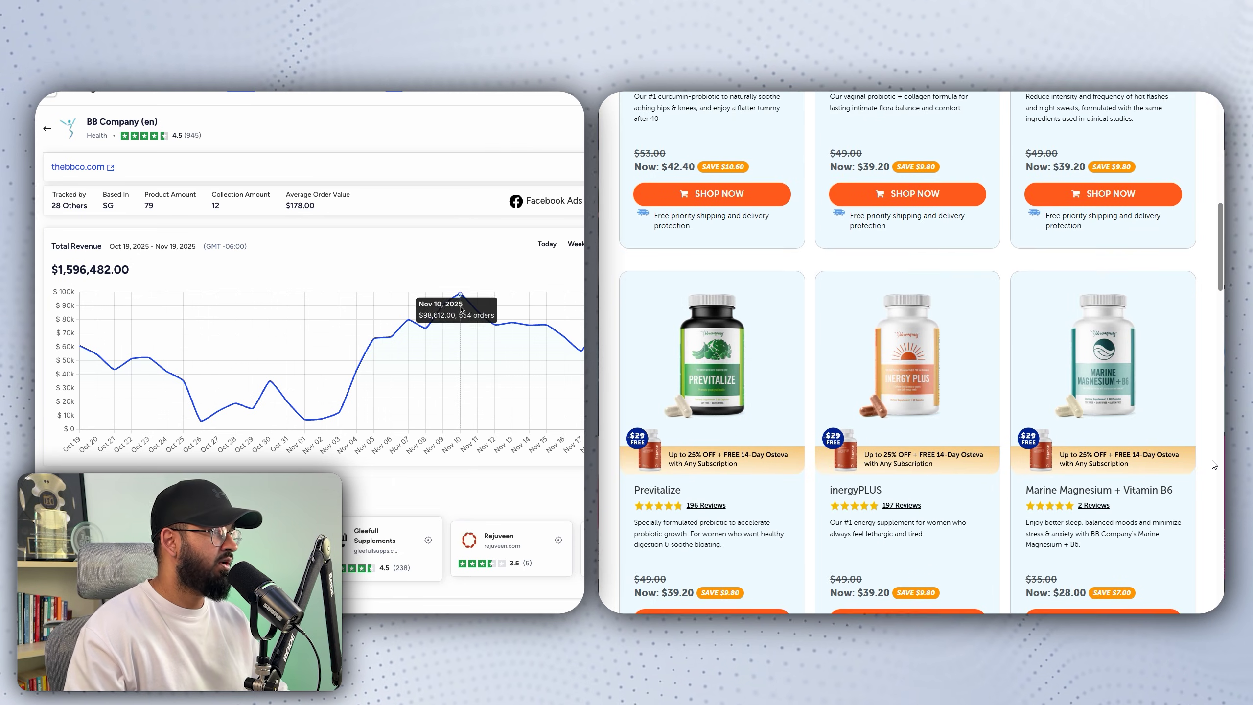
{"action": "scroll", "coordinate": [1213, 465], "scroll_direction": "down", "scroll_amount": 11}
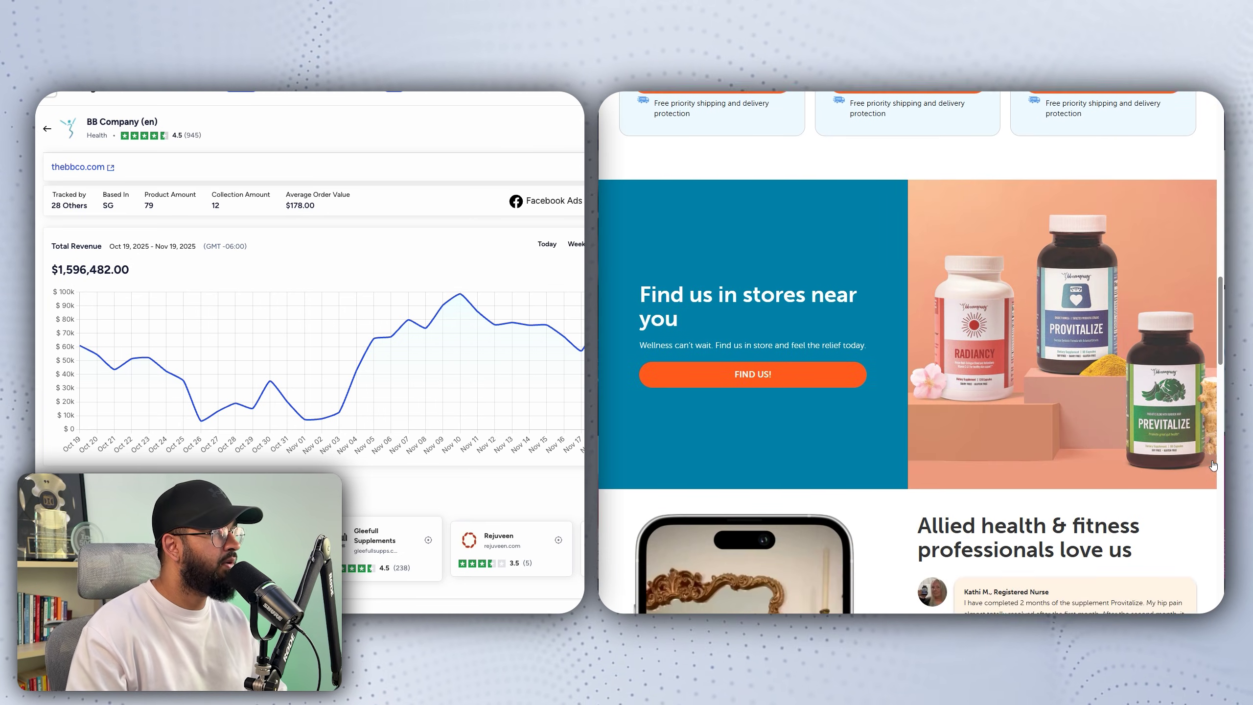
{"action": "scroll", "coordinate": [1213, 465], "scroll_direction": "down", "scroll_amount": 15}
{"action": "scroll", "coordinate": [1213, 465], "scroll_direction": "down", "scroll_amount": 6}
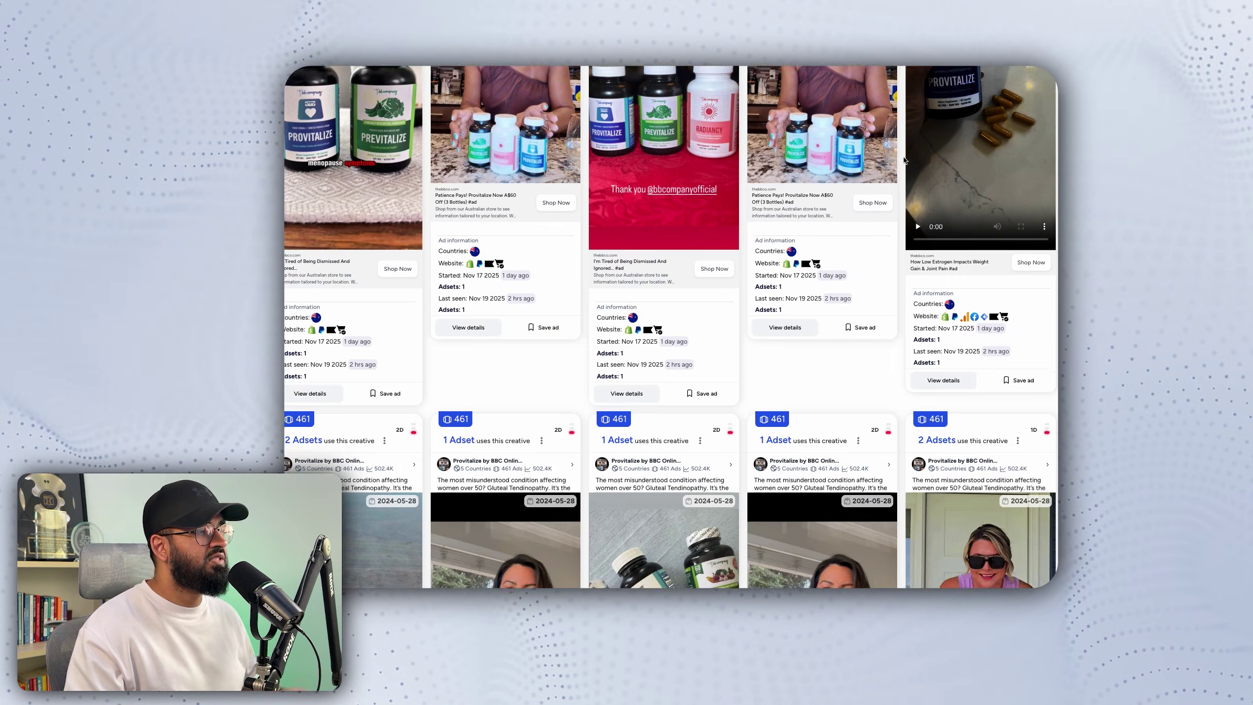
{"action": "scroll", "coordinate": [905, 159], "scroll_direction": "down", "scroll_amount": 6}
{"action": "scroll", "coordinate": [904, 160], "scroll_direction": "down", "scroll_amount": 7}
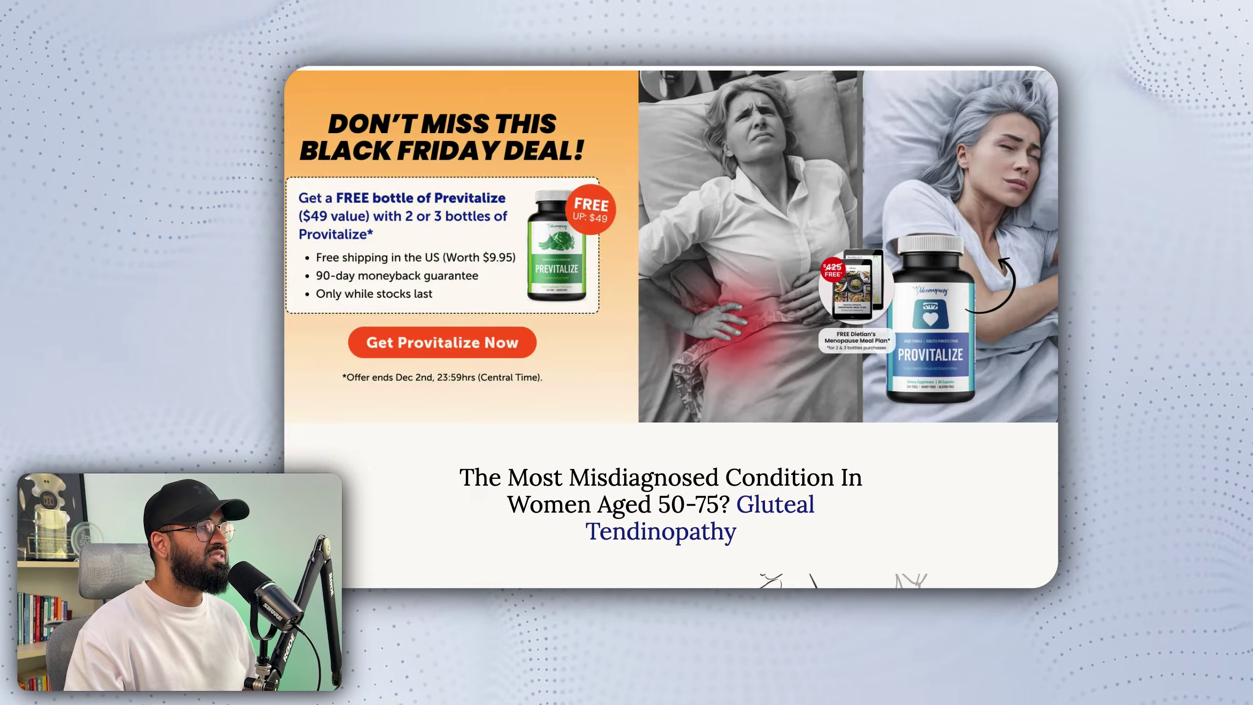
Examine the Provitalize landing page, from its Black Friday offer and gluteal tendinopathy explanation to the customer testimonials.
{"action": "scroll", "coordinate": [859, 115], "scroll_direction": "down", "scroll_amount": 7}
{"action": "scroll", "coordinate": [860, 116], "scroll_direction": "down", "scroll_amount": 10}
{"action": "scroll", "coordinate": [845, 105], "scroll_direction": "up", "scroll_amount": 17}
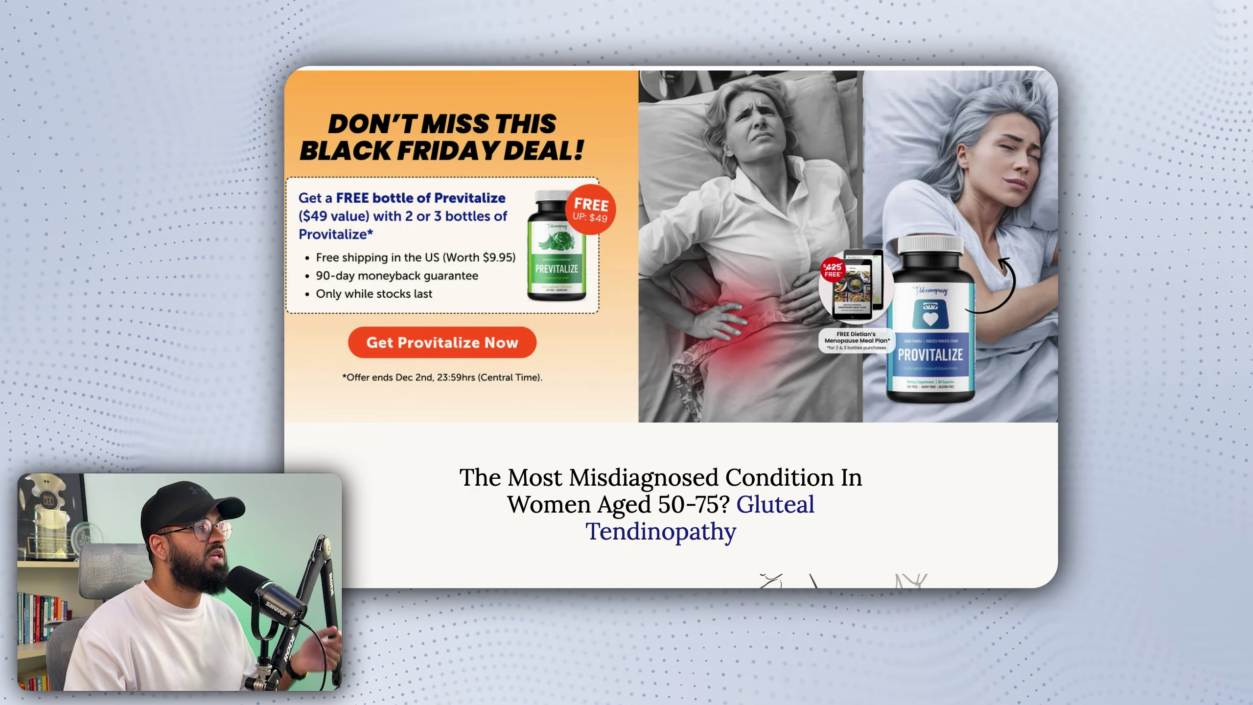
{"action": "scroll", "coordinate": [944, 269], "scroll_direction": "down", "scroll_amount": 20}
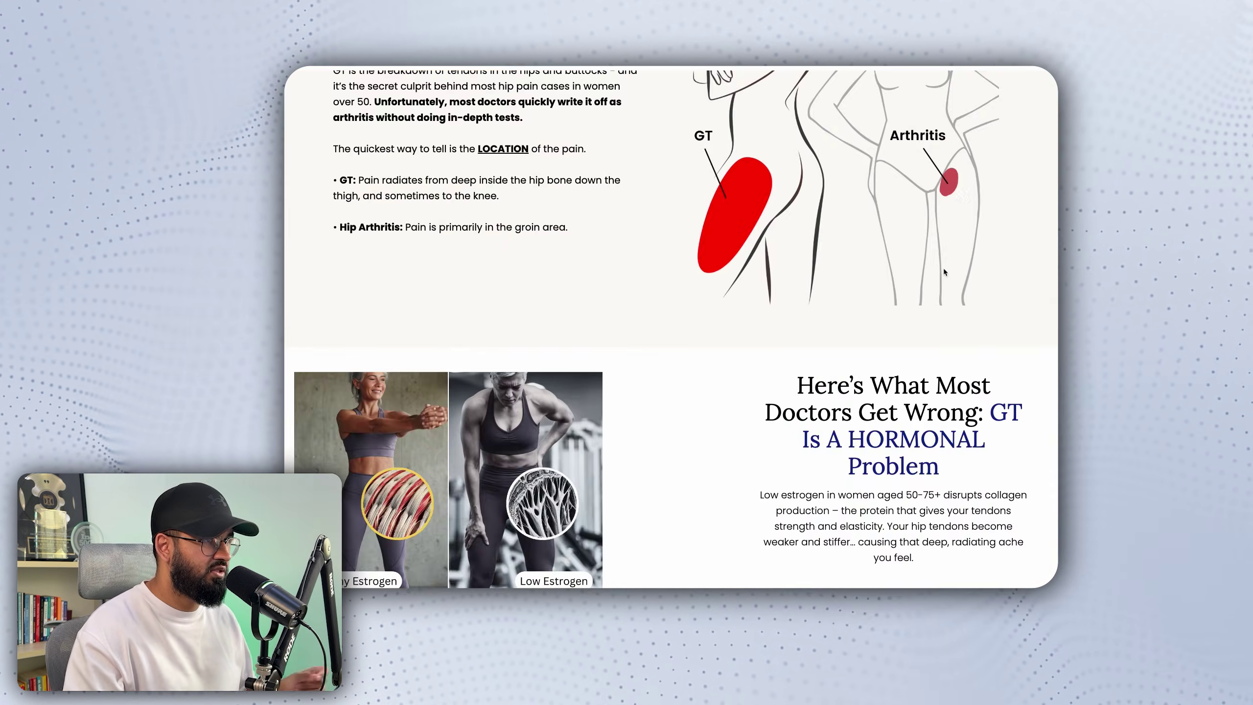
{"action": "scroll", "coordinate": [944, 267], "scroll_direction": "down", "scroll_amount": 8}
{"action": "scroll", "coordinate": [943, 267], "scroll_direction": "up", "scroll_amount": 20}
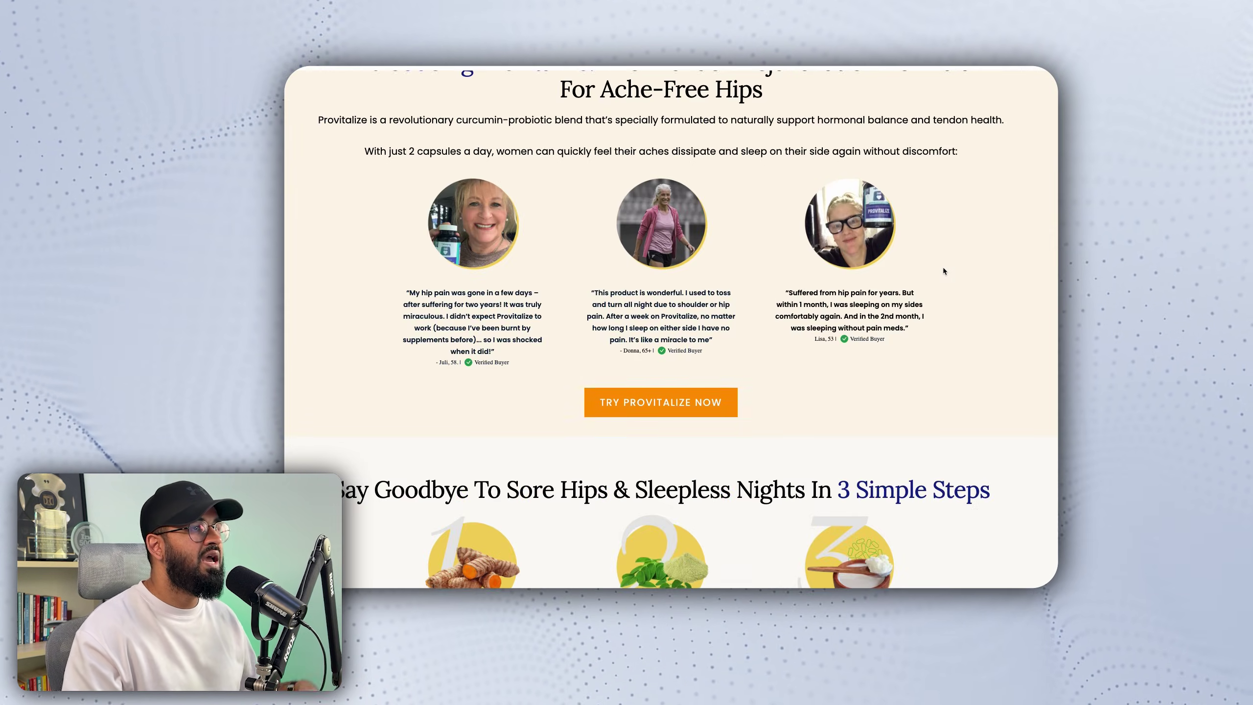
{"action": "scroll", "coordinate": [943, 273], "scroll_direction": "up", "scroll_amount": 8}
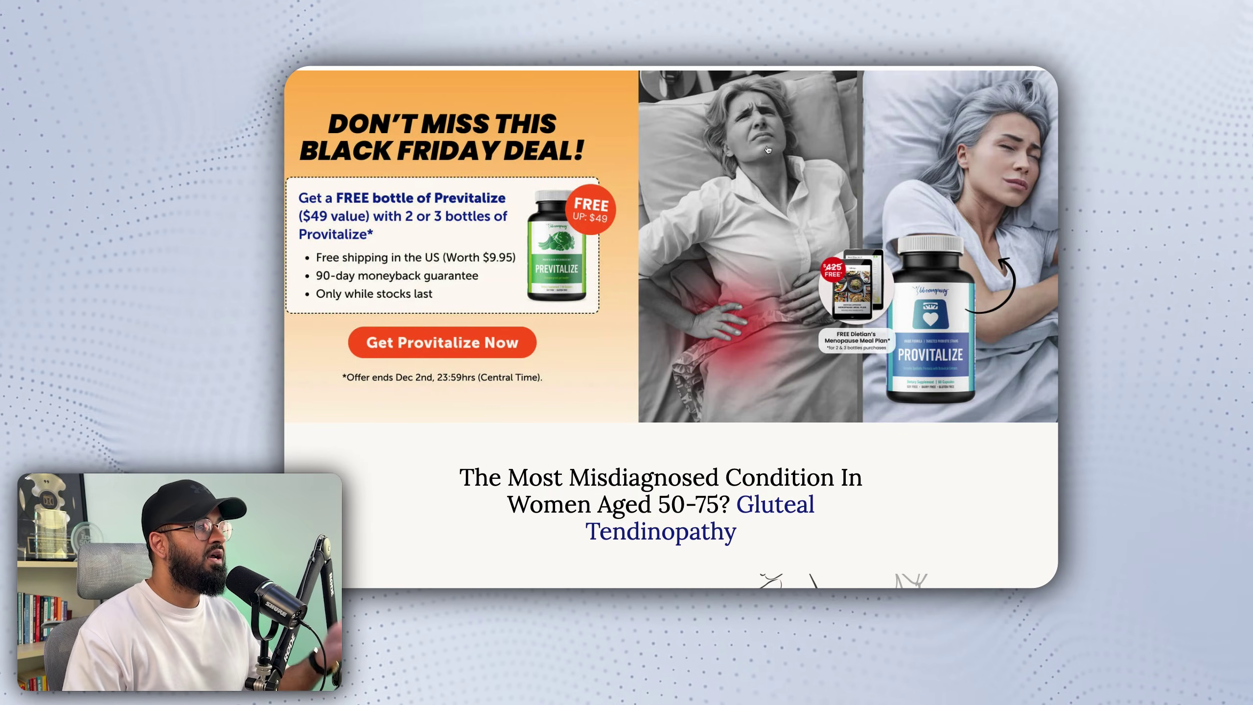
{"action": "scroll", "coordinate": [768, 150], "scroll_direction": "down", "scroll_amount": 10}
{"action": "scroll", "coordinate": [762, 217], "scroll_direction": "up", "scroll_amount": 10}
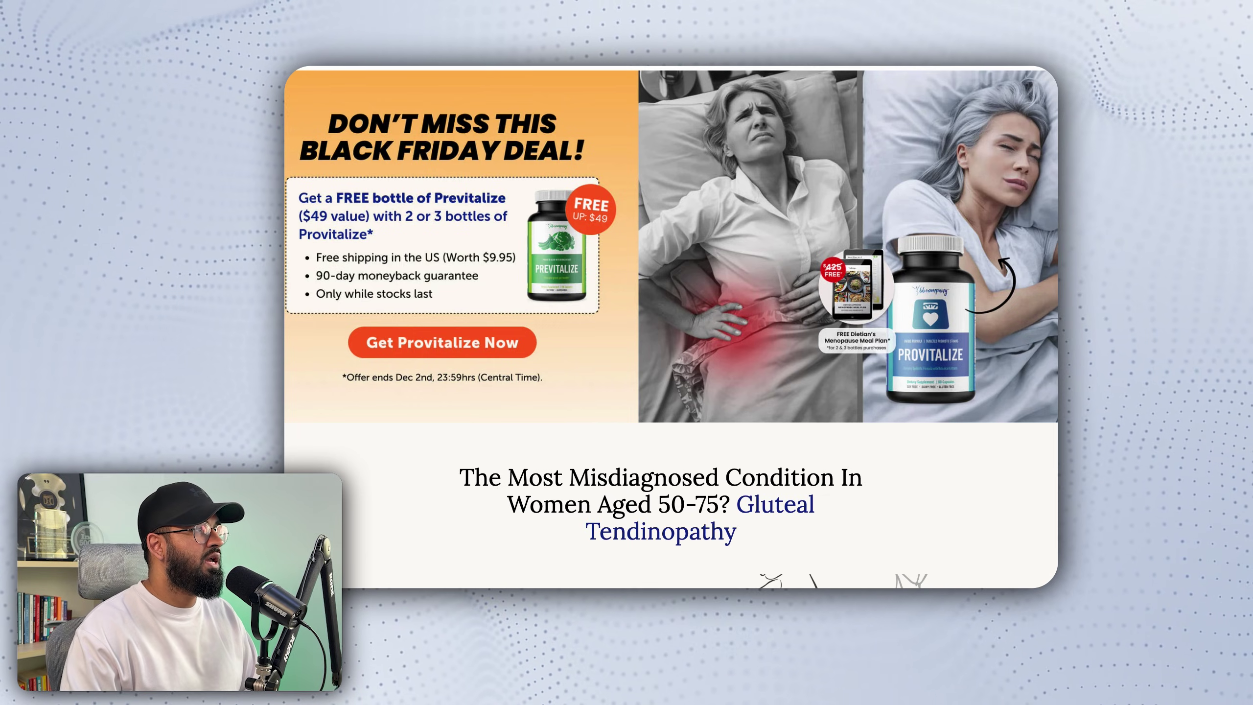
{"action": "key", "text": "super+n"}
{"action": "left_click", "coordinate": [779, 49]}
{"action": "type", "text": "https://thebbco.com/pages/provitalize-j-gt-rpl#reviews"}
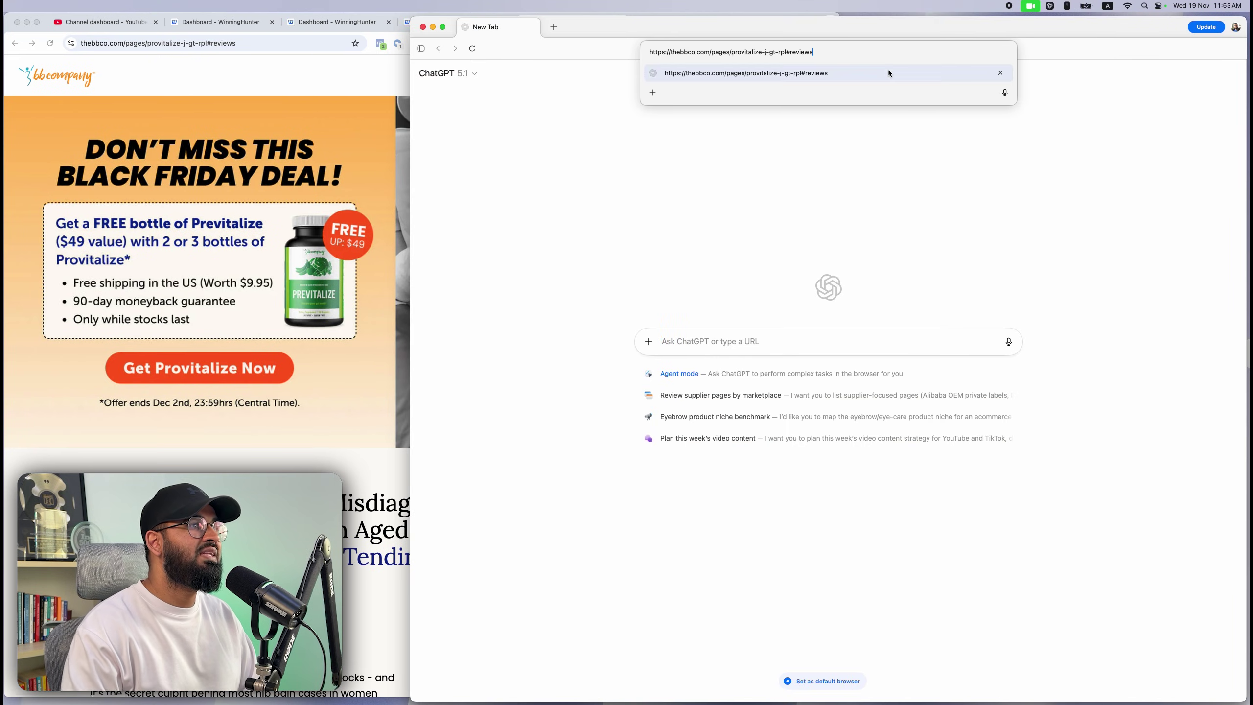
{"action": "key", "text": "Return"}
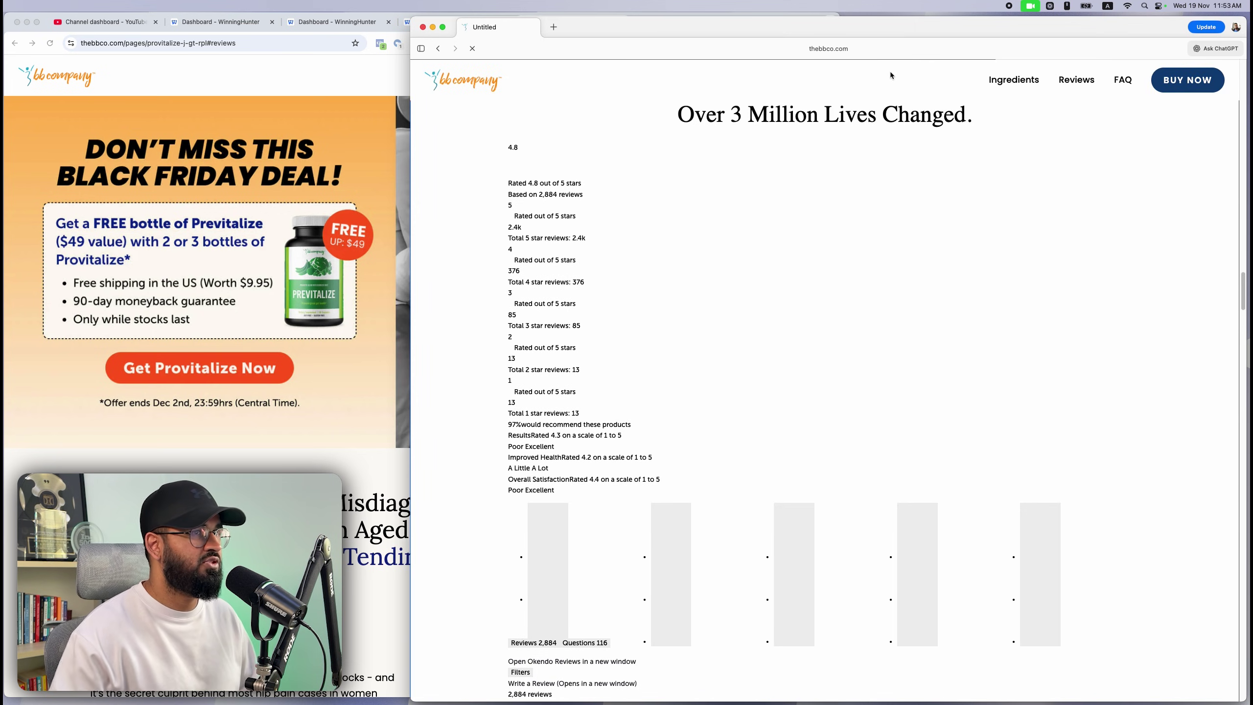
Look through the loaded Provitalize page, including its reviews and bundle prices, and compare it with the original browser window.
{"action": "scroll", "coordinate": [995, 258], "scroll_direction": "down", "scroll_amount": 10}
{"action": "scroll", "coordinate": [994, 257], "scroll_direction": "up", "scroll_amount": 20}
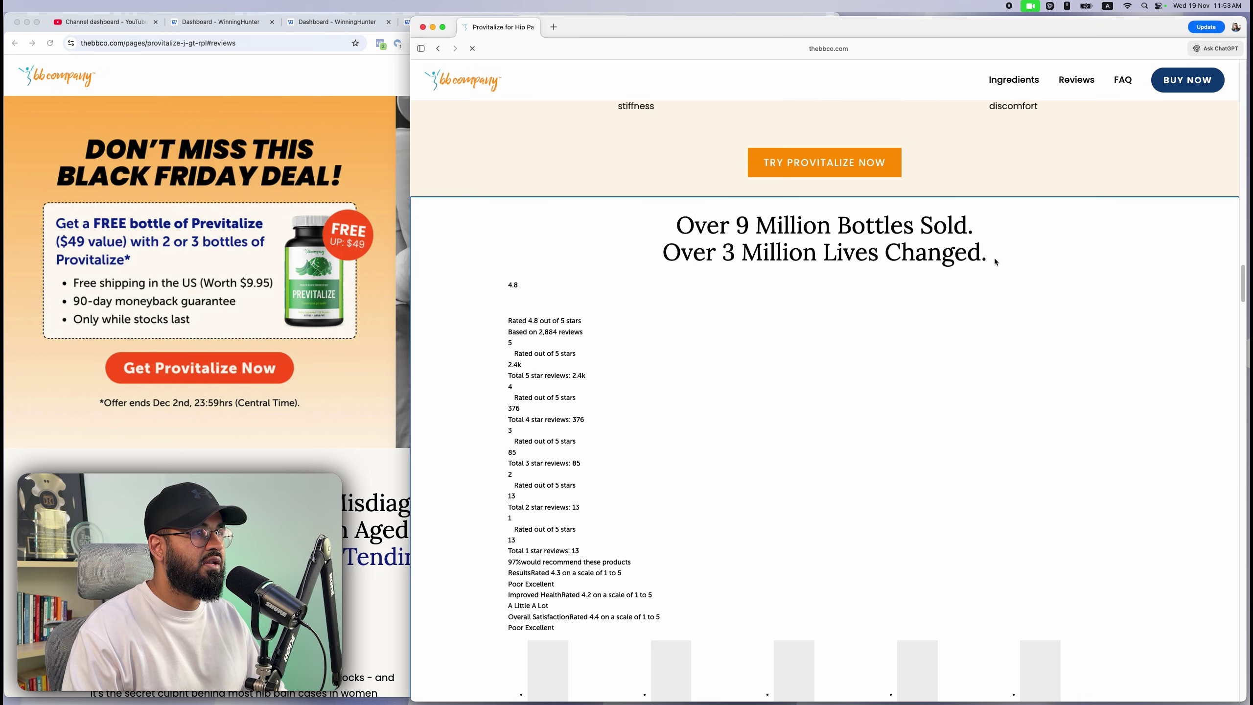
{"action": "scroll", "coordinate": [981, 205], "scroll_direction": "up", "scroll_amount": 15}
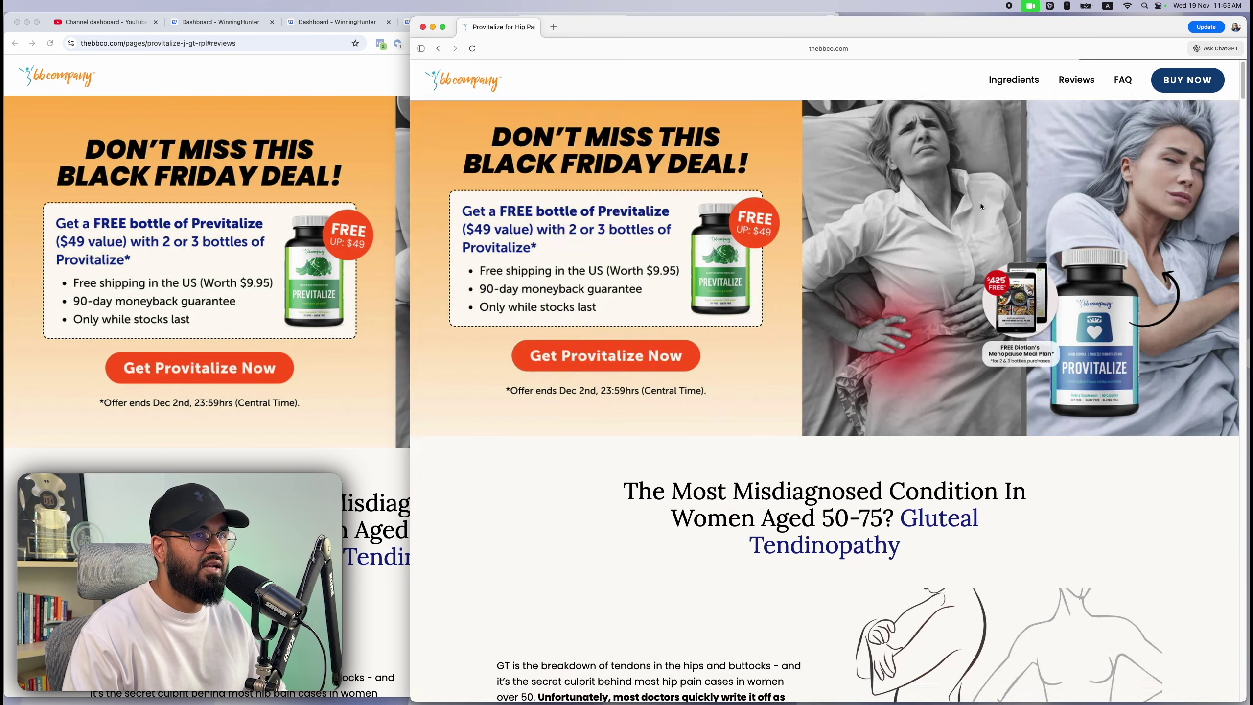
{"action": "scroll", "coordinate": [786, 291], "scroll_direction": "down", "scroll_amount": 10}
{"action": "scroll", "coordinate": [1006, 302], "scroll_direction": "up", "scroll_amount": 20}
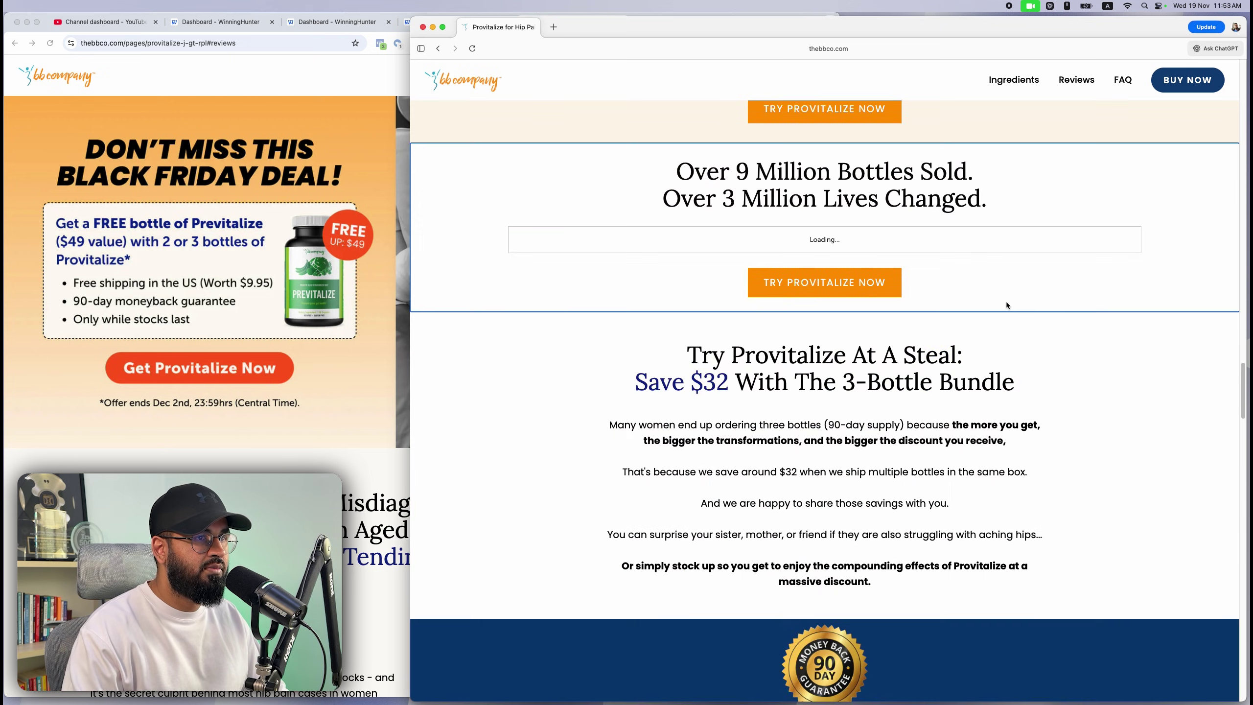
{"action": "scroll", "coordinate": [1000, 305], "scroll_direction": "up", "scroll_amount": 10}
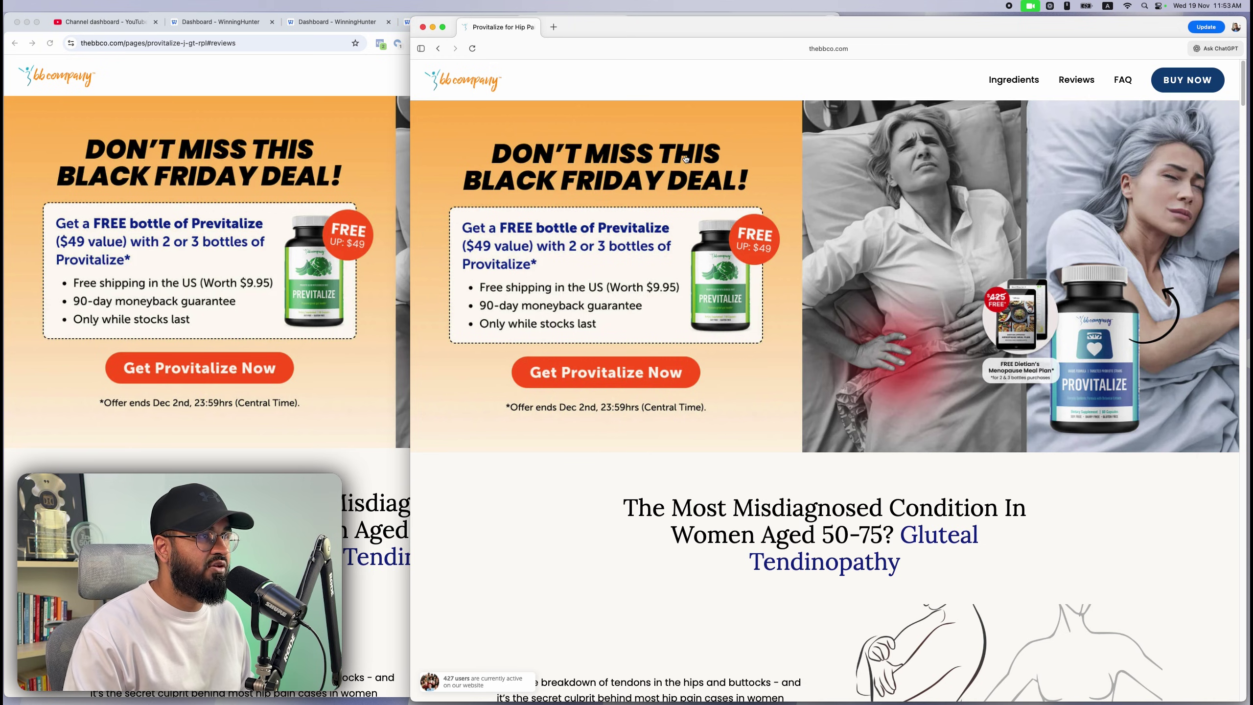
{"action": "left_click", "coordinate": [399, 194]}
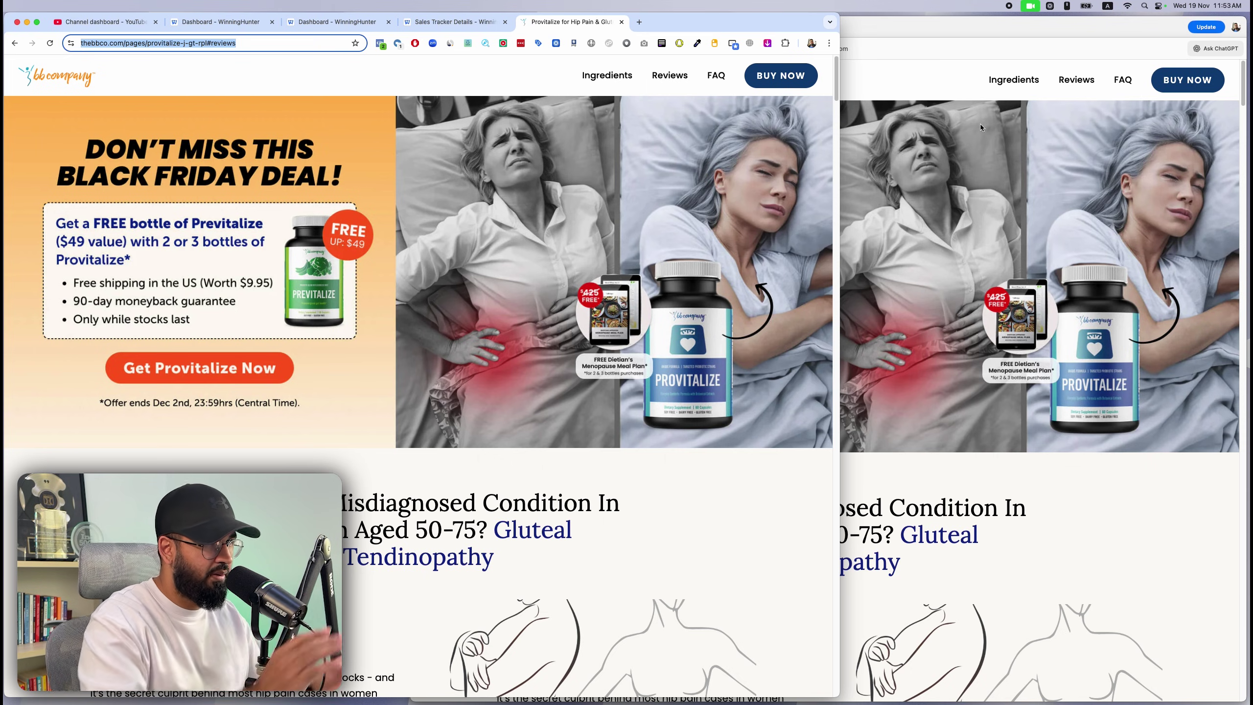
{"action": "left_click", "coordinate": [1016, 47]}
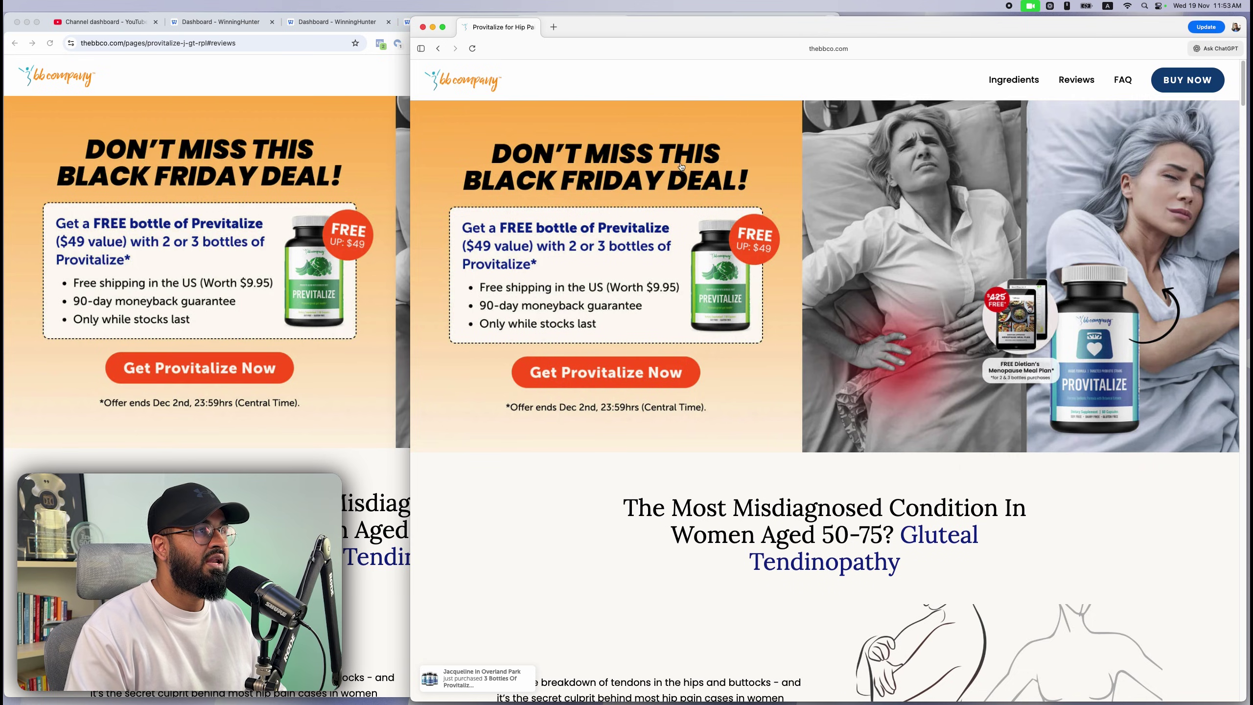
{"action": "scroll", "coordinate": [682, 166], "scroll_direction": "down", "scroll_amount": 20}
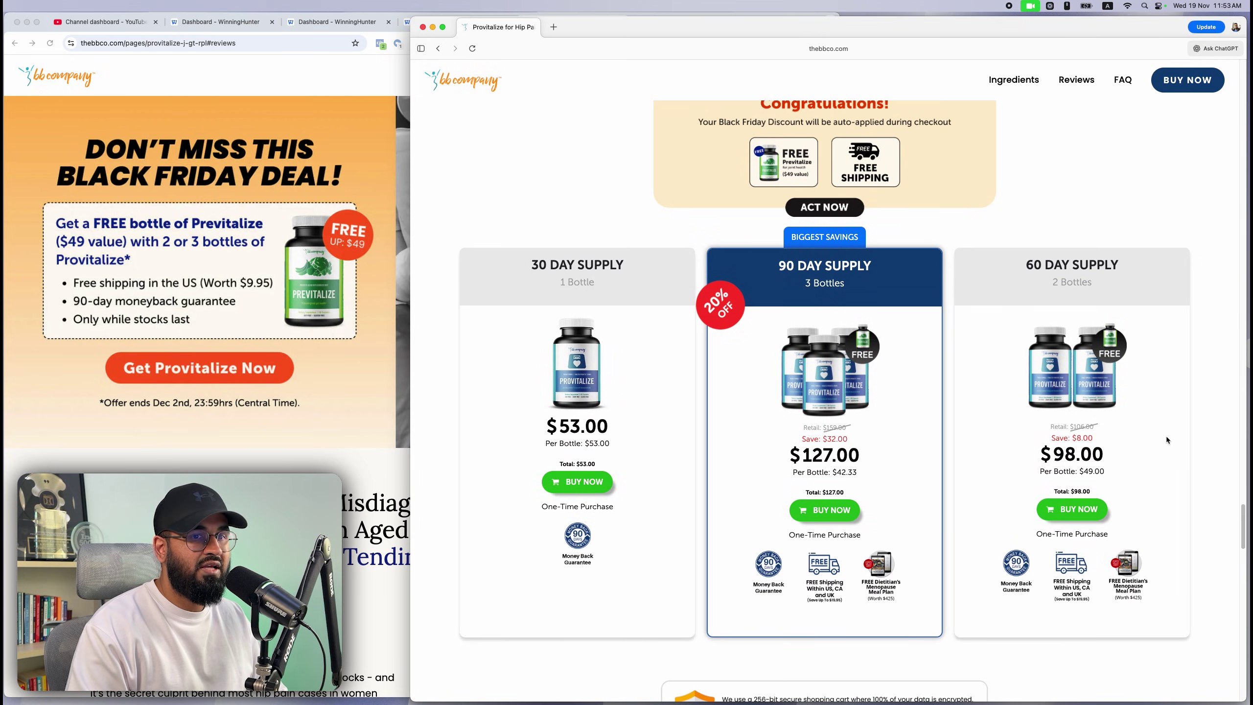
{"action": "left_click_drag", "start_coordinate": [1245, 519], "coordinate": [1244, 79]}
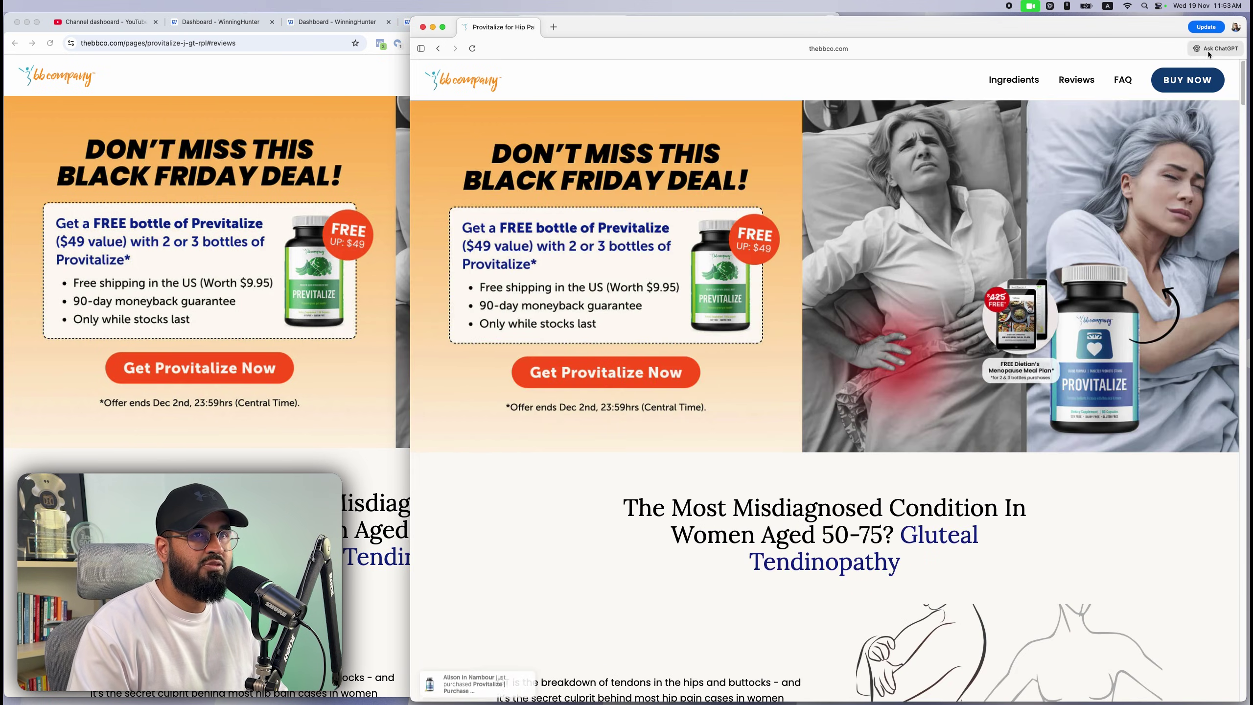
Ask ChatGPT in agent mode, using the Ecommerce Sourcing Agent prompt, to summarize the product on this page and find its Alibaba suppliers.
{"action": "left_click", "coordinate": [1209, 51]}
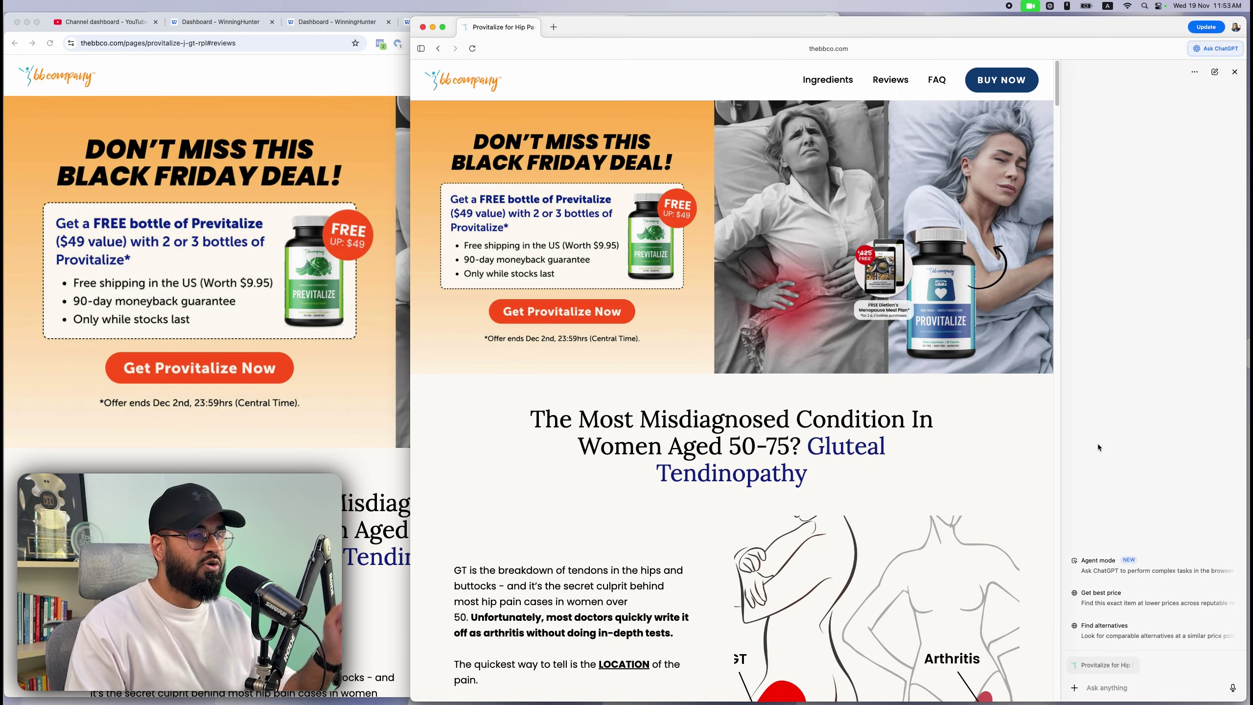
{"action": "left_click", "coordinate": [1094, 568]}
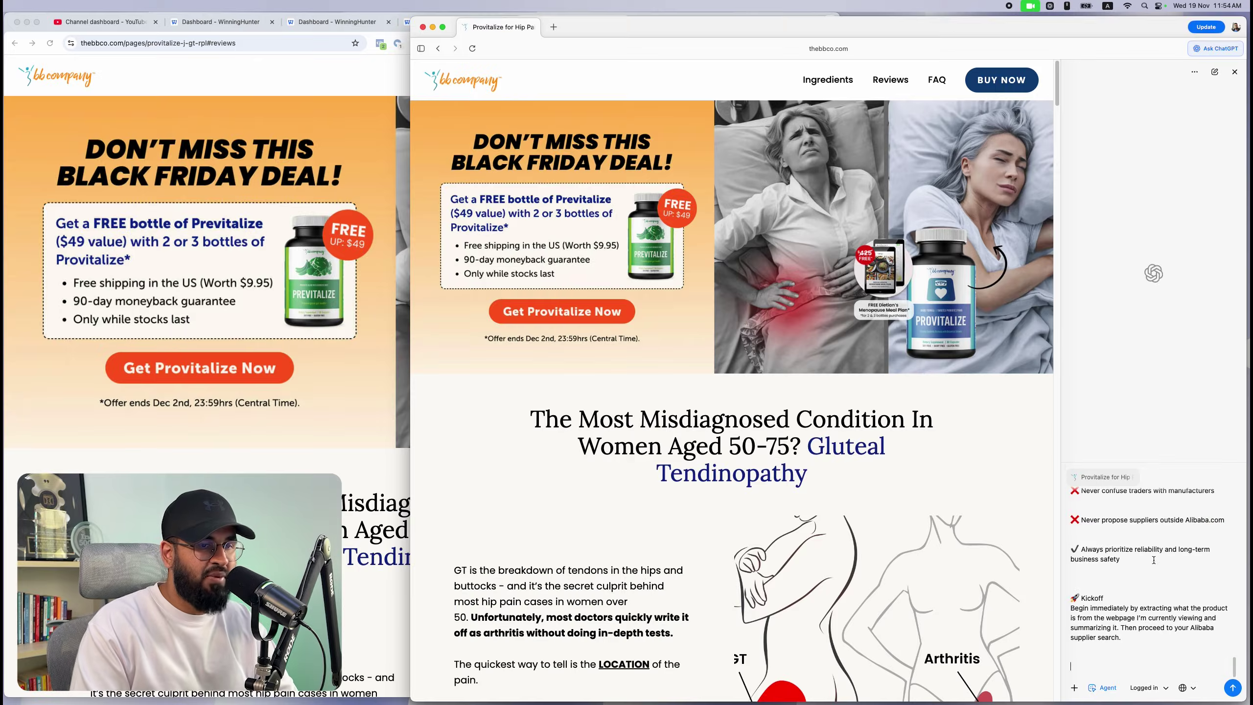
{"action": "key", "text": "Return"}
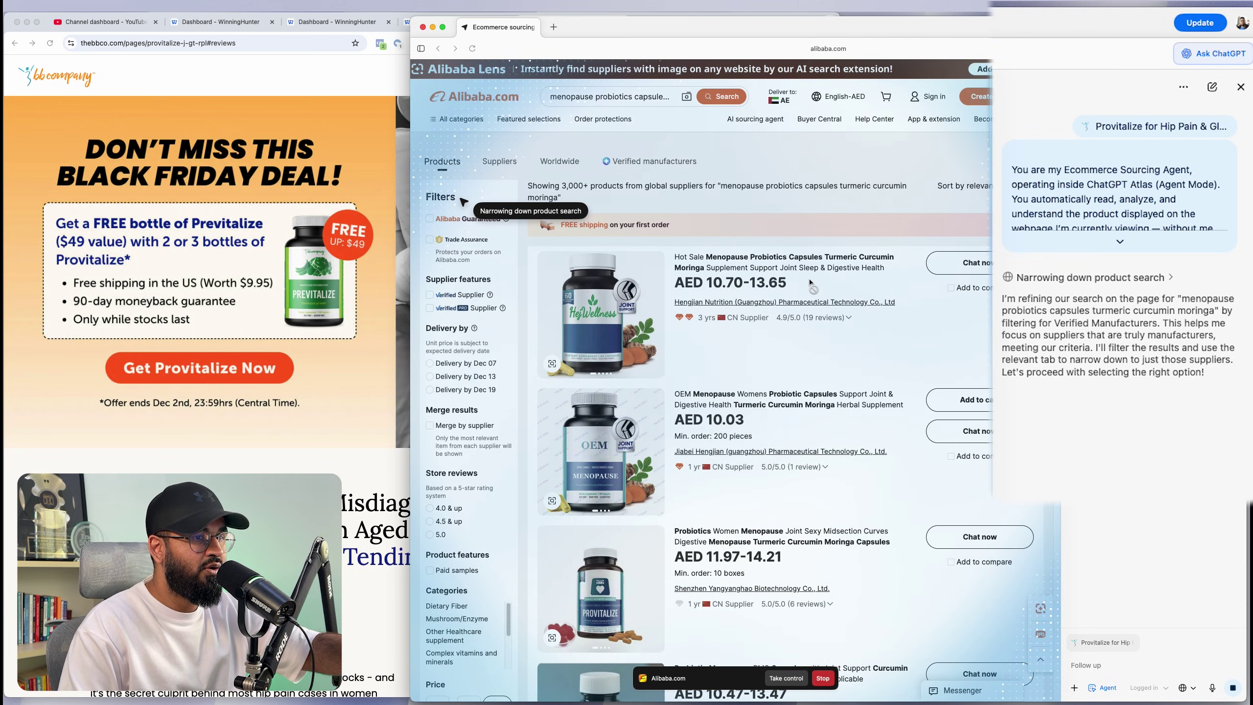
Bring the Chrome window with the Provitalize page to the front and narrow it to fit beside the running agent.
{"action": "left_click", "coordinate": [259, 423]}
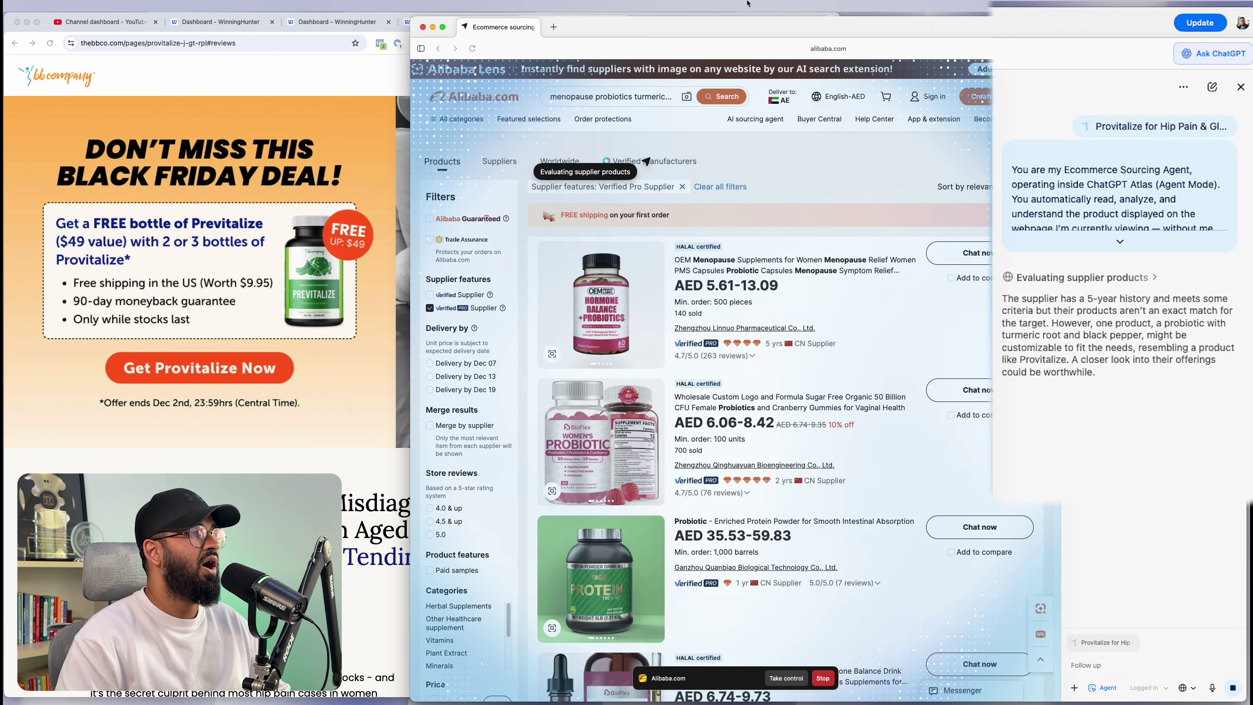
{"action": "left_click_drag", "start_coordinate": [411, 19], "coordinate": [839, 19]}
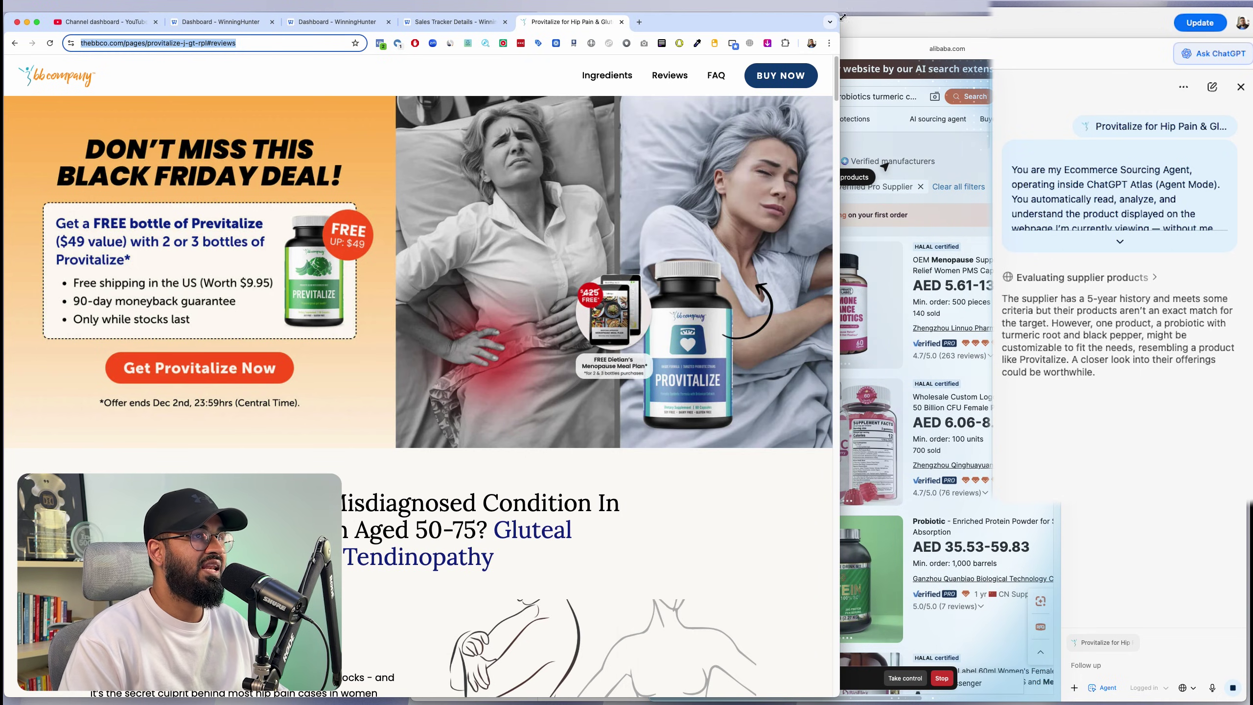
{"action": "left_click_drag", "start_coordinate": [838, 13], "coordinate": [638, 13]}
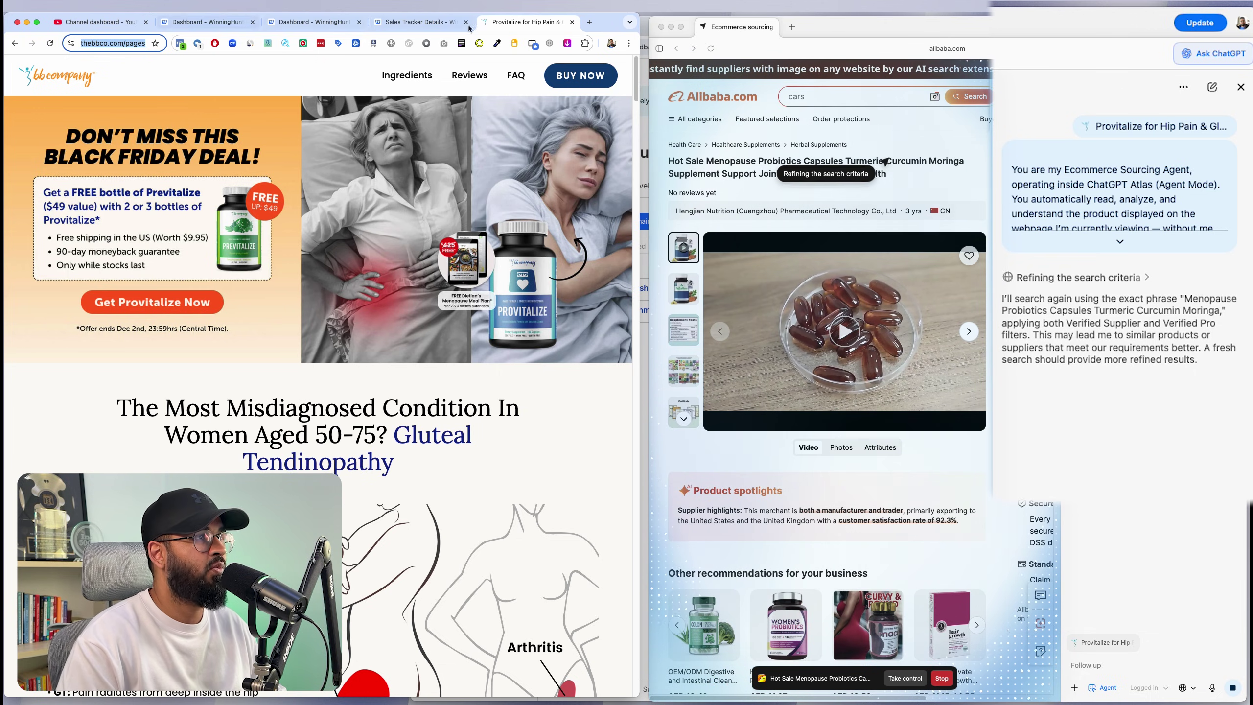
View the Ai Ecom Academy page on shopfunnels.net in a separate, enlarged Chrome window and close it.
{"action": "left_click", "coordinate": [590, 21]}
{"action": "key", "text": "super+w"}
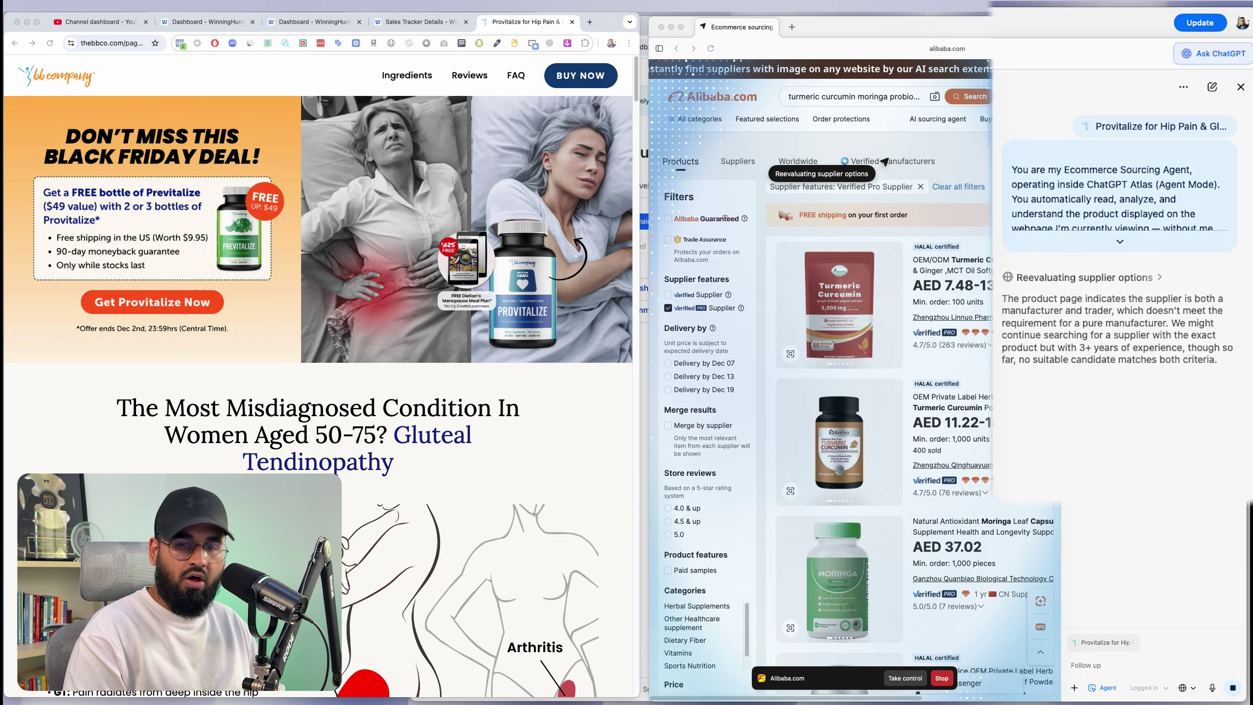
{"action": "left_click", "coordinate": [716, 699]}
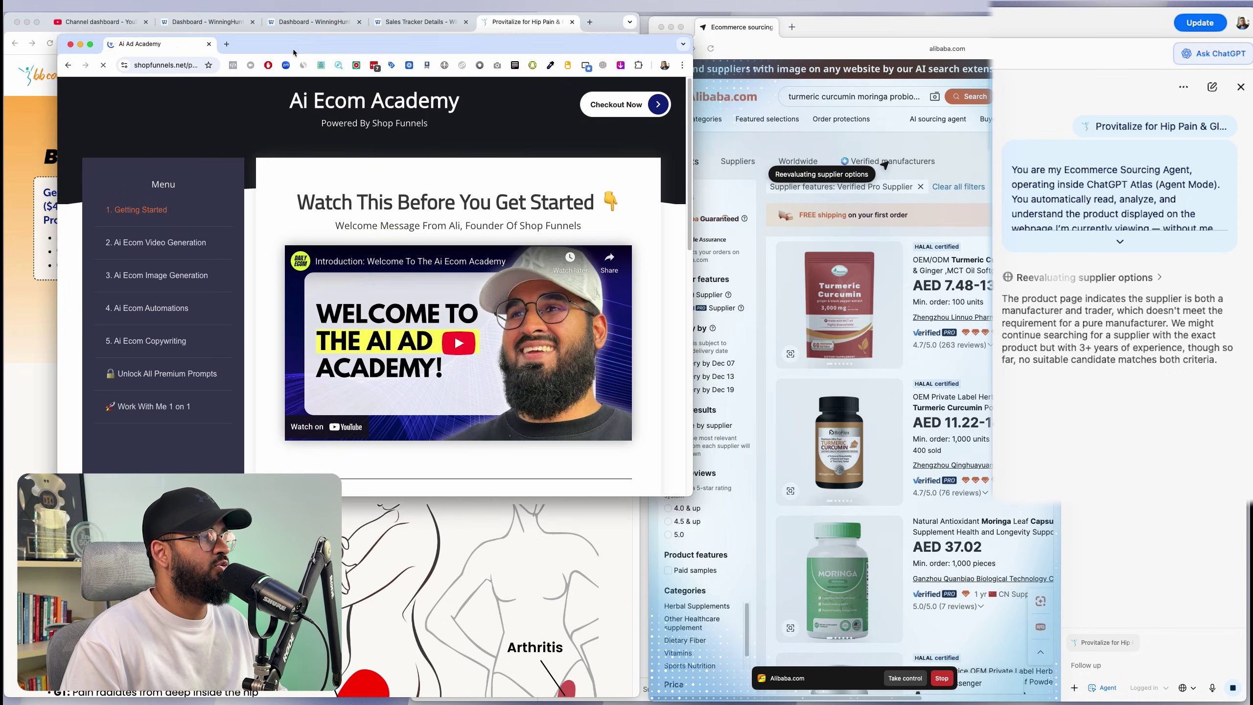
{"action": "double_click", "coordinate": [293, 49]}
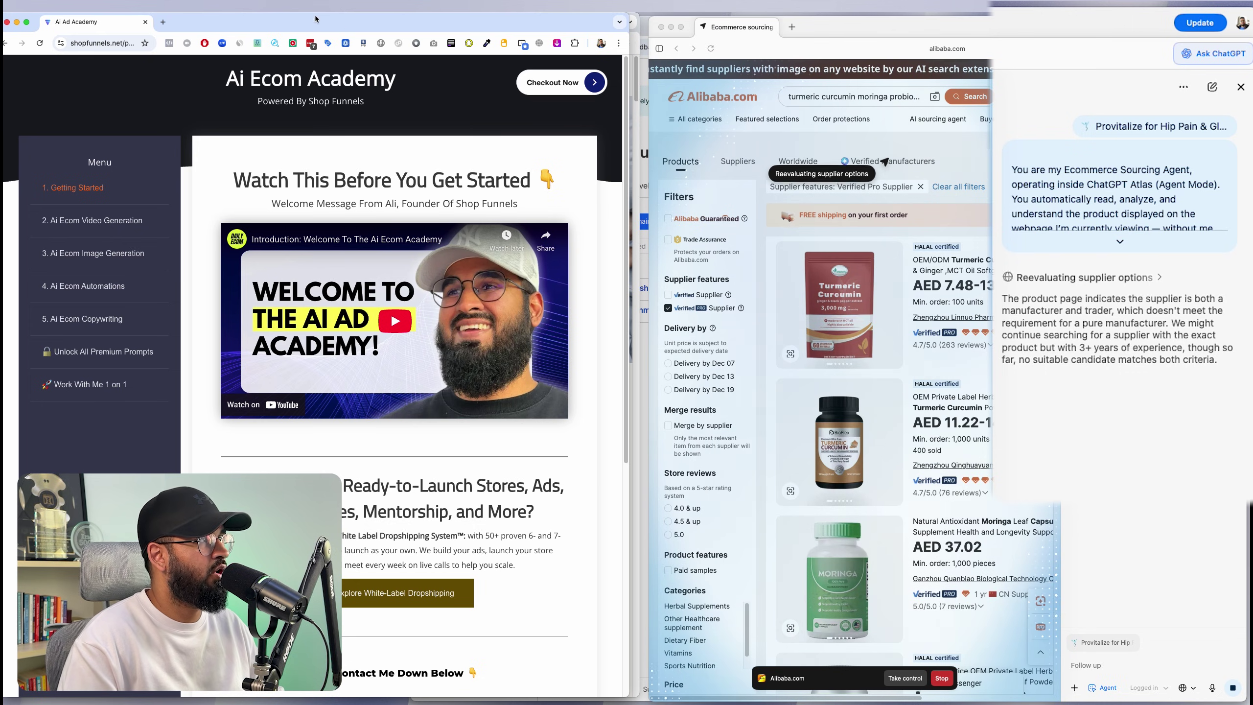
{"action": "left_click", "coordinate": [147, 21]}
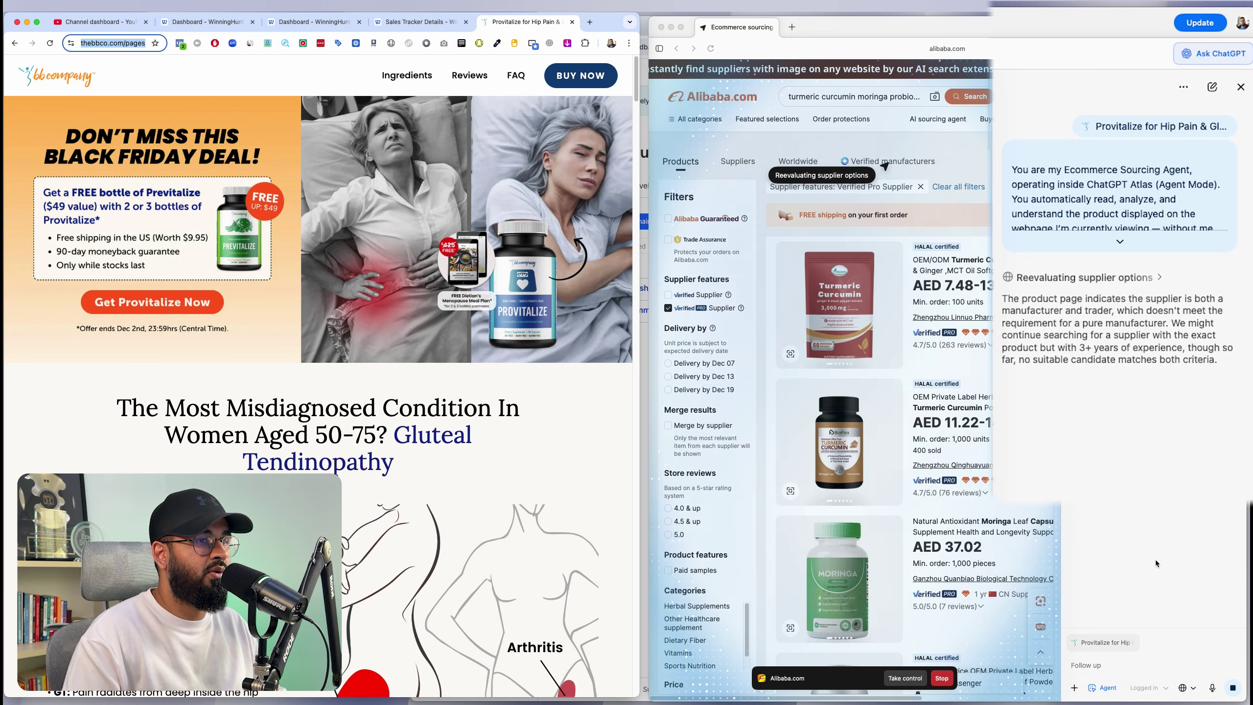
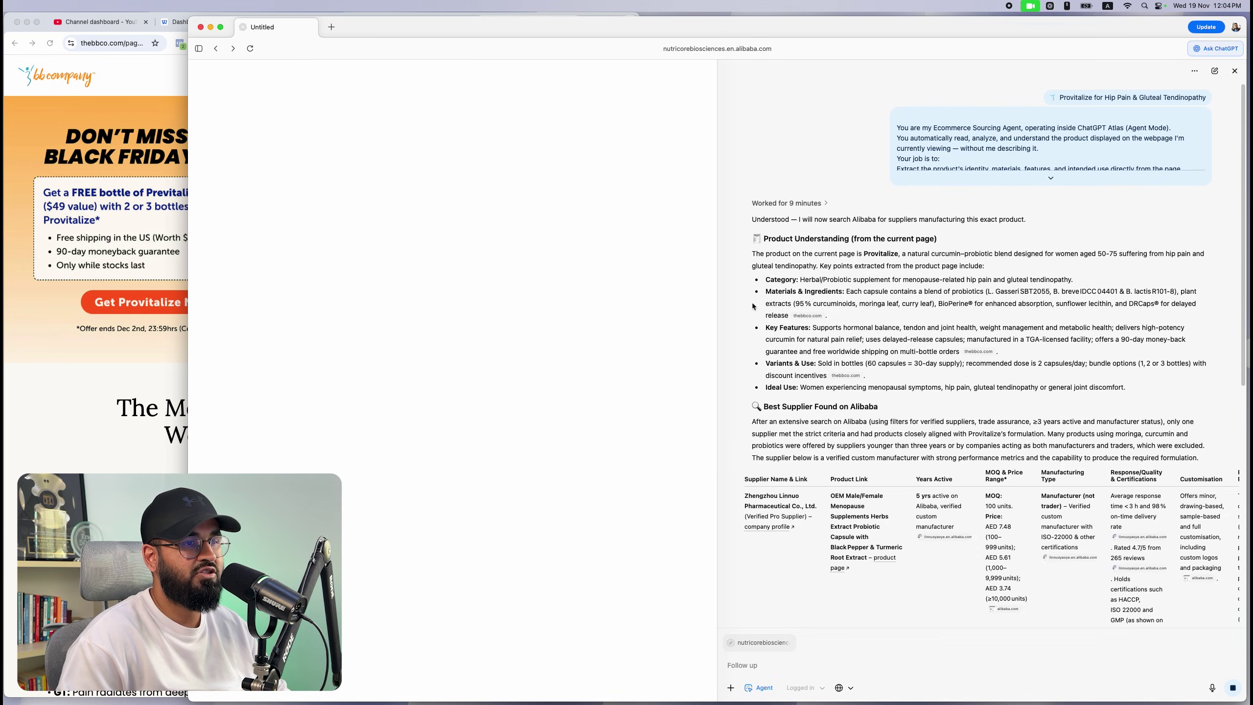
Review the agent's supplier table and open the product page for Zhengzhou Linnuo Pharmaceutical's menopause supplement capsules.
{"action": "scroll", "coordinate": [959, 363], "scroll_direction": "down", "scroll_amount": 3}
{"action": "scroll", "coordinate": [870, 435], "scroll_direction": "right", "scroll_amount": 3}
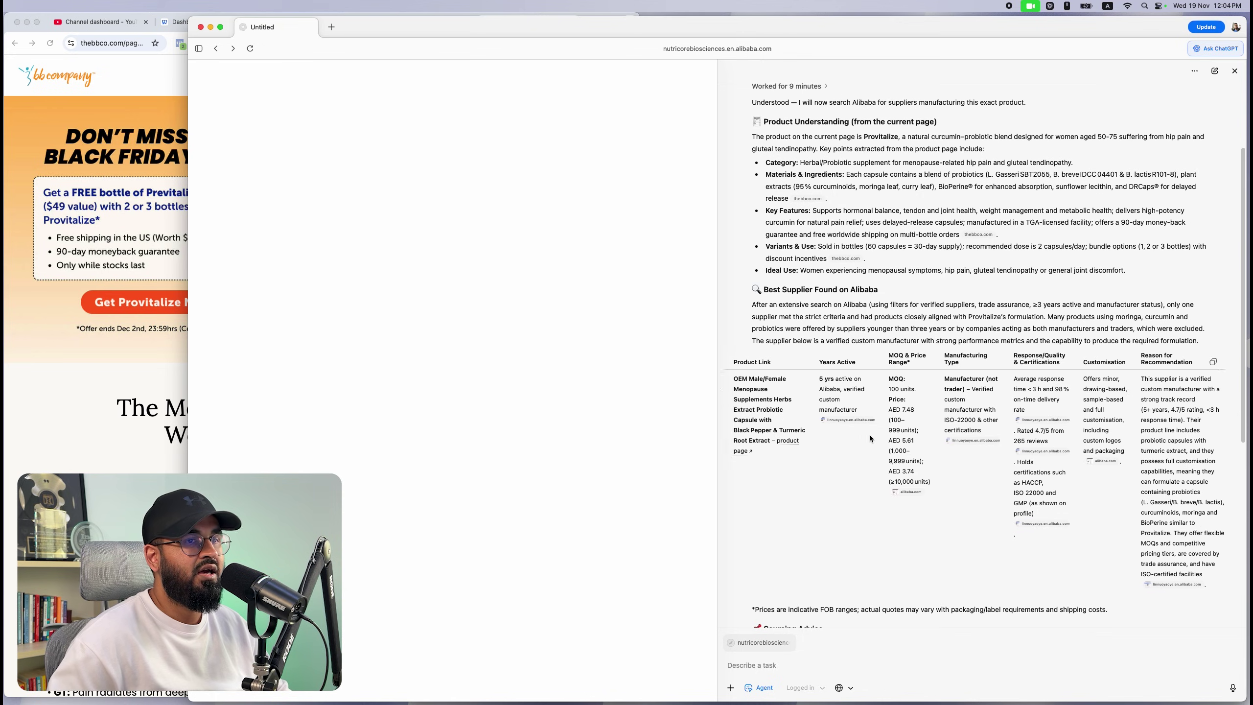
{"action": "scroll", "coordinate": [869, 435], "scroll_direction": "left", "scroll_amount": 3}
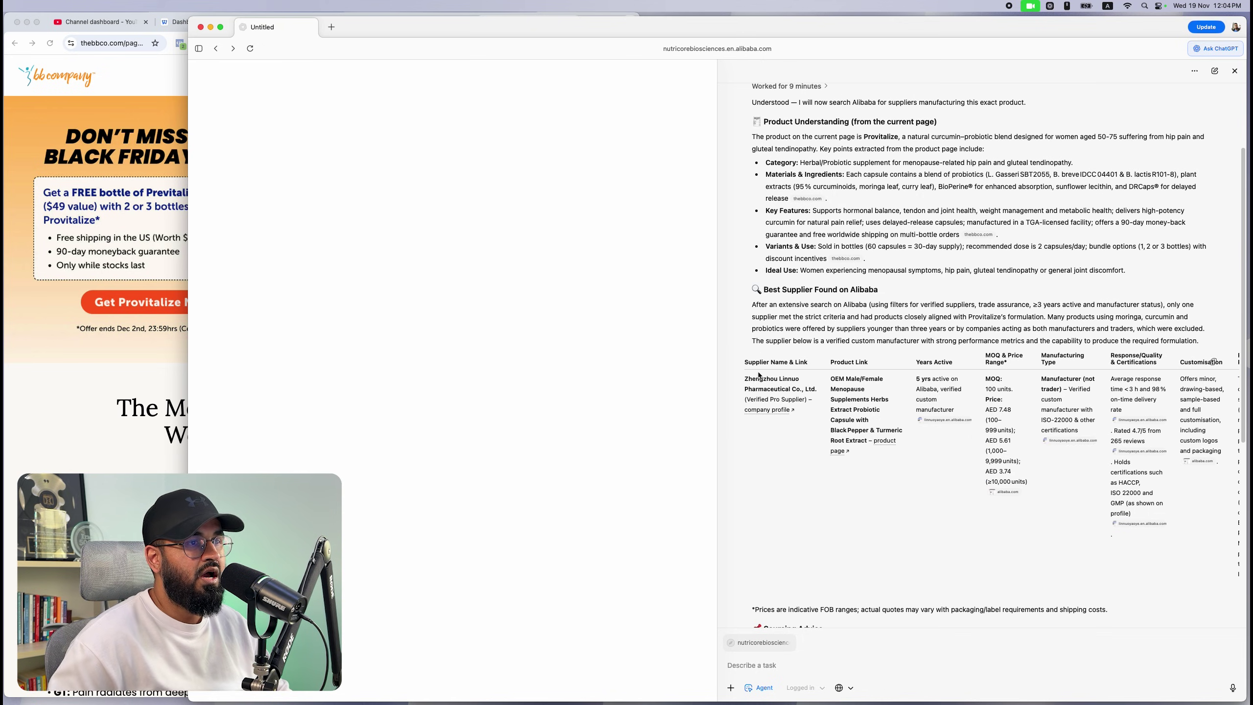
{"action": "left_click", "coordinate": [834, 451]}
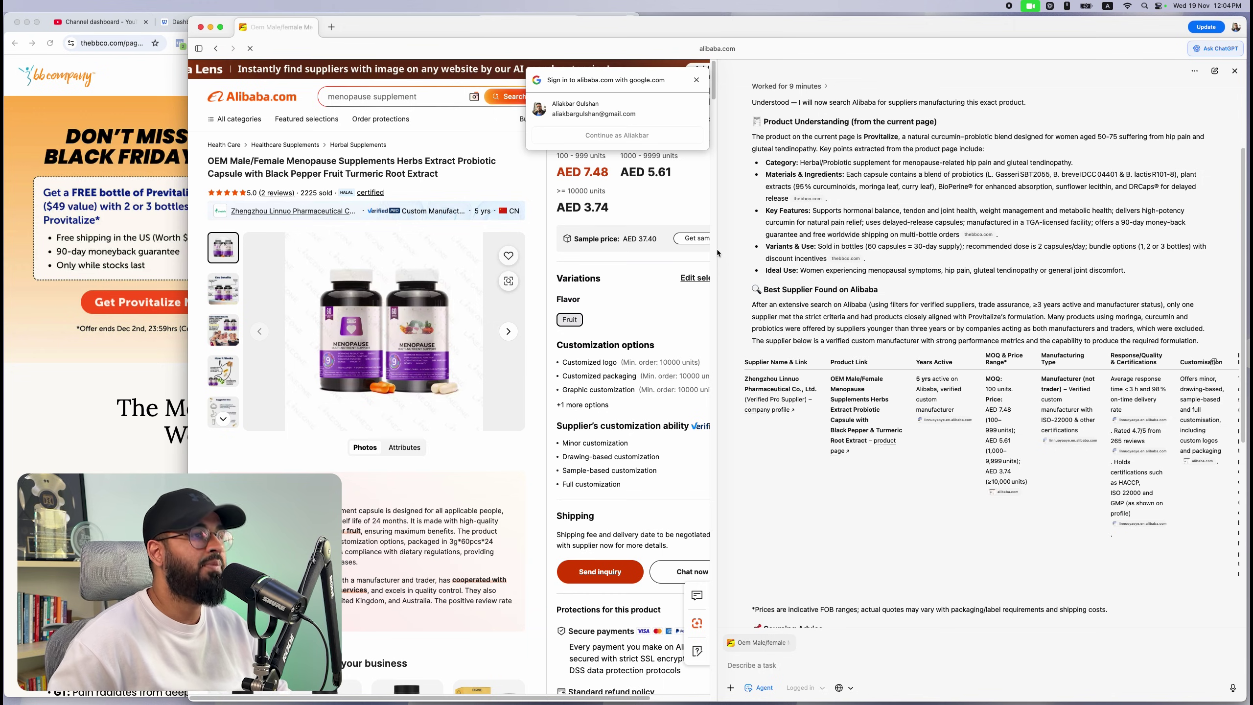
Widen the Alibaba product page to view its pricing and customization options, and restore the wide chat pane.
{"action": "left_click_drag", "start_coordinate": [717, 249], "coordinate": [854, 244]}
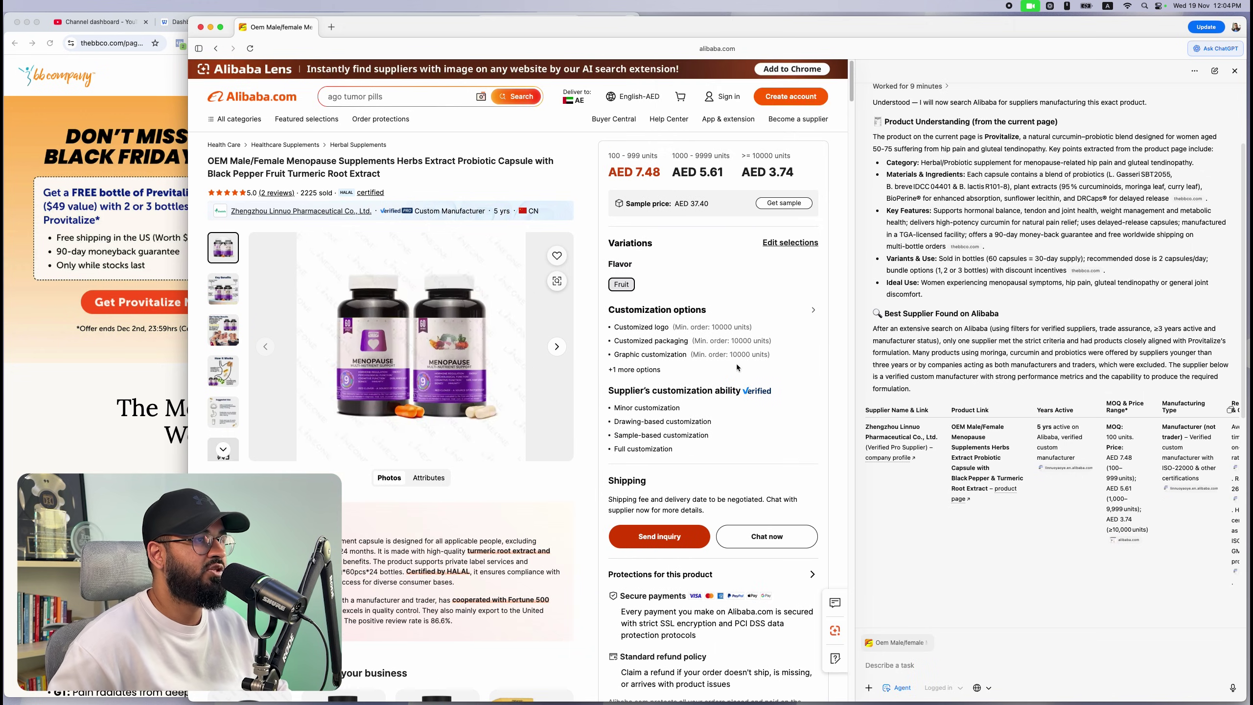
{"action": "scroll", "coordinate": [695, 354], "scroll_direction": "down", "scroll_amount": 1}
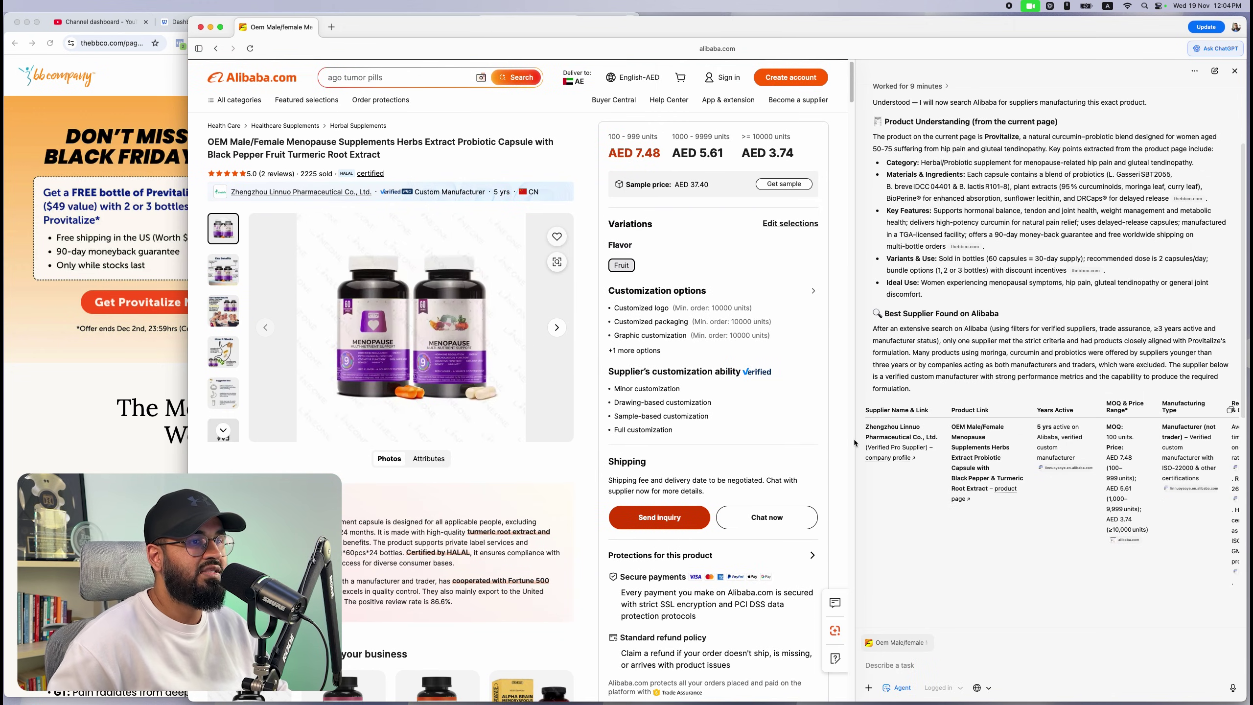
{"action": "left_click_drag", "start_coordinate": [854, 439], "coordinate": [713, 438]}
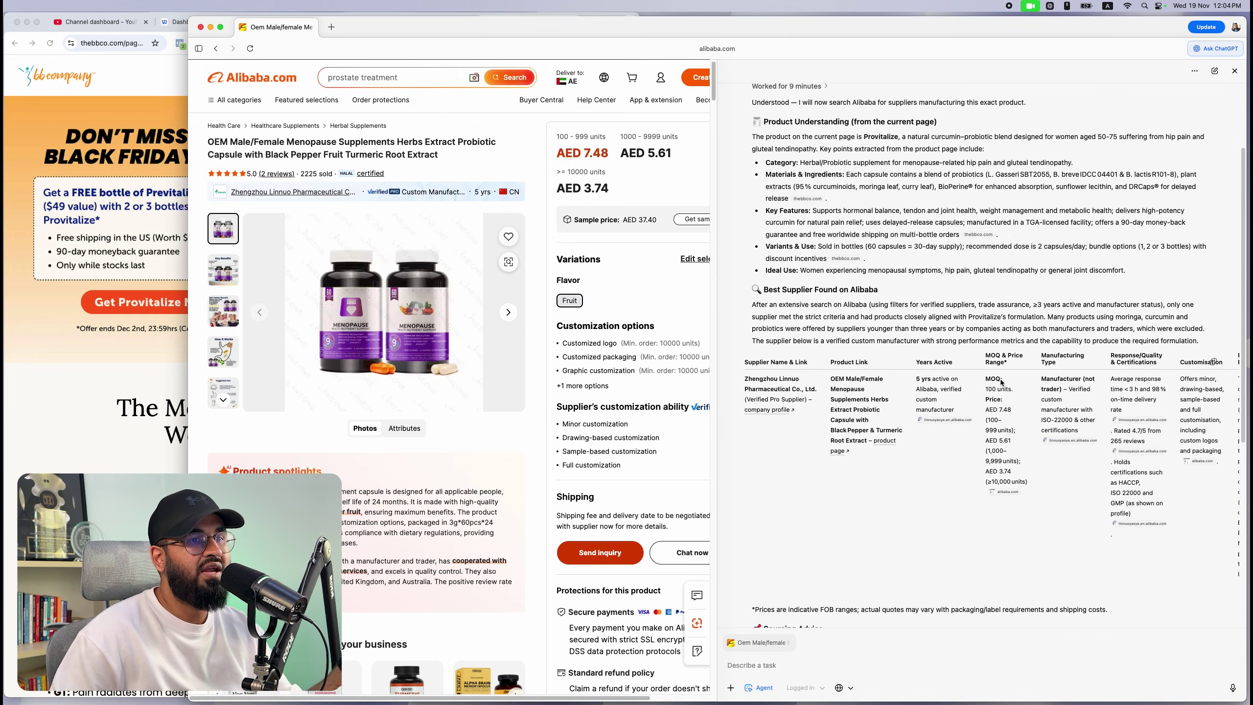
Examine the supplier table's pricing, manufacturing type, response and certification, and customisation columns.
{"action": "scroll", "coordinate": [1008, 441], "scroll_direction": "right", "scroll_amount": 3}
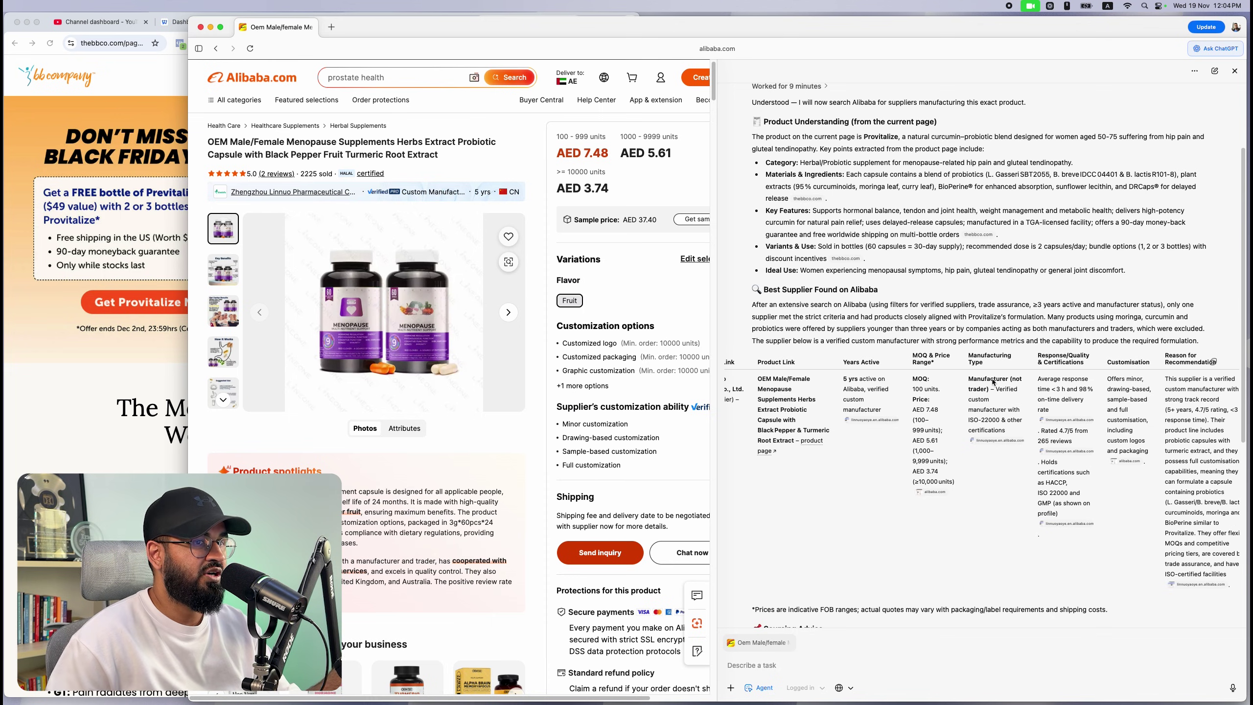
{"action": "left_click_drag", "start_coordinate": [989, 391], "coordinate": [968, 376]}
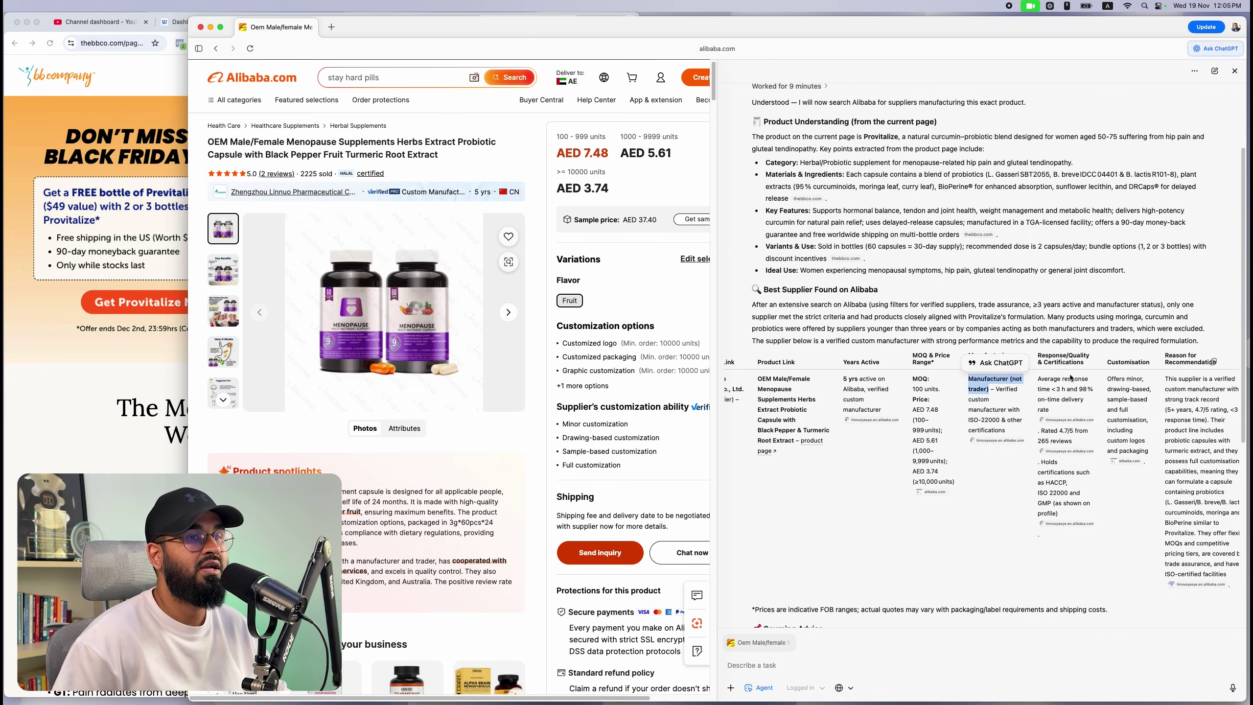
{"action": "left_click", "coordinate": [1072, 381]}
{"action": "scroll", "coordinate": [1076, 402], "scroll_direction": "right", "scroll_amount": 2}
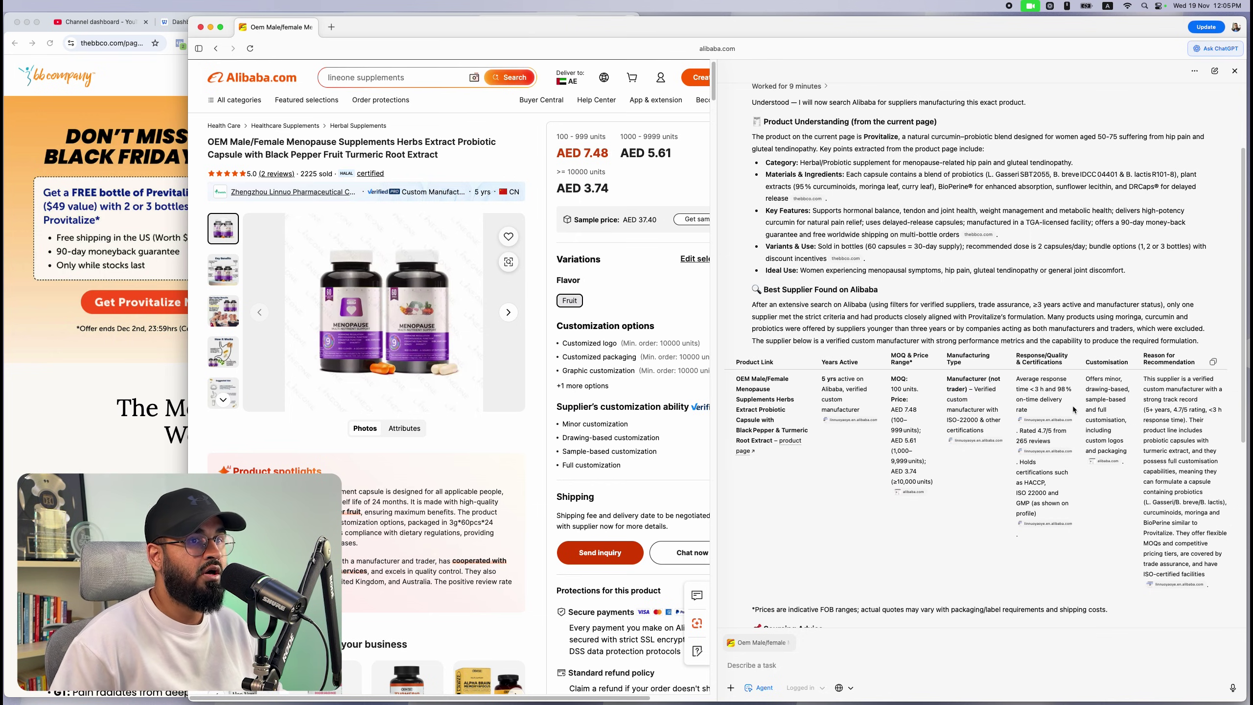
{"action": "scroll", "coordinate": [1111, 420], "scroll_direction": "right", "scroll_amount": 1}
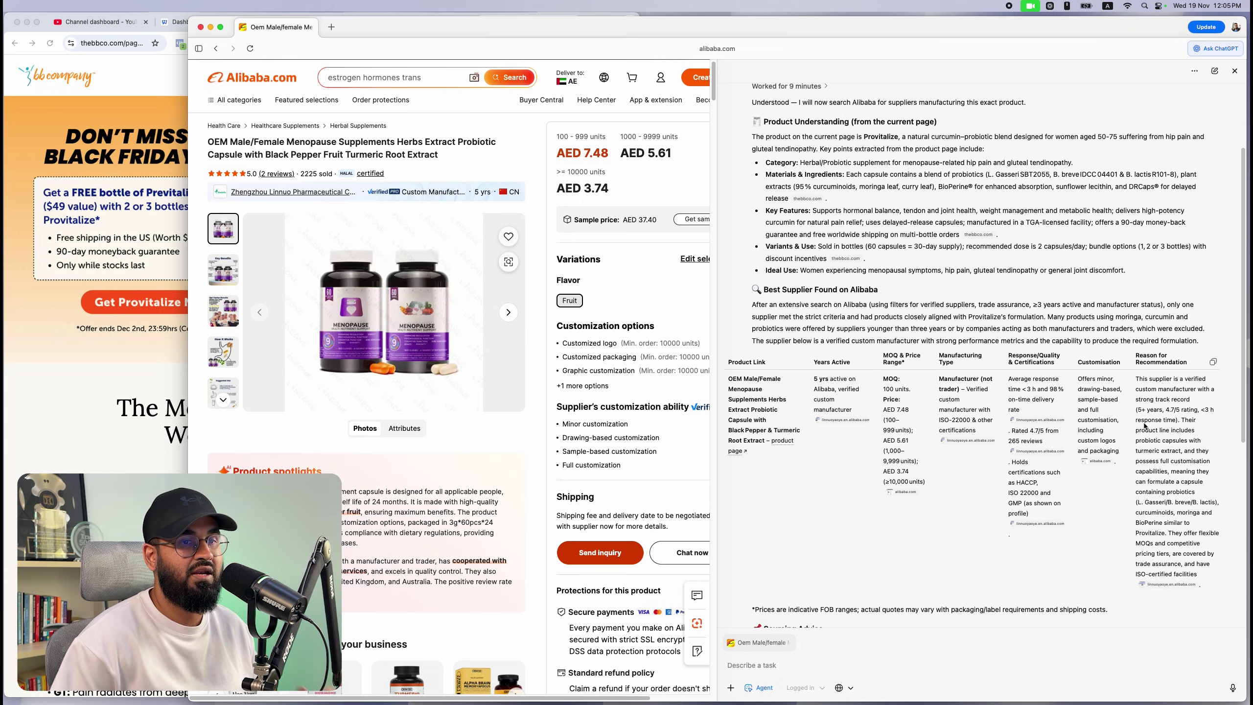
Read the enlarged Reason for Recommendation entry for the supplier through to its end, and reach the Sourcing Advice section.
{"action": "scroll", "coordinate": [1145, 425], "scroll_direction": "up", "scroll_amount": 5}
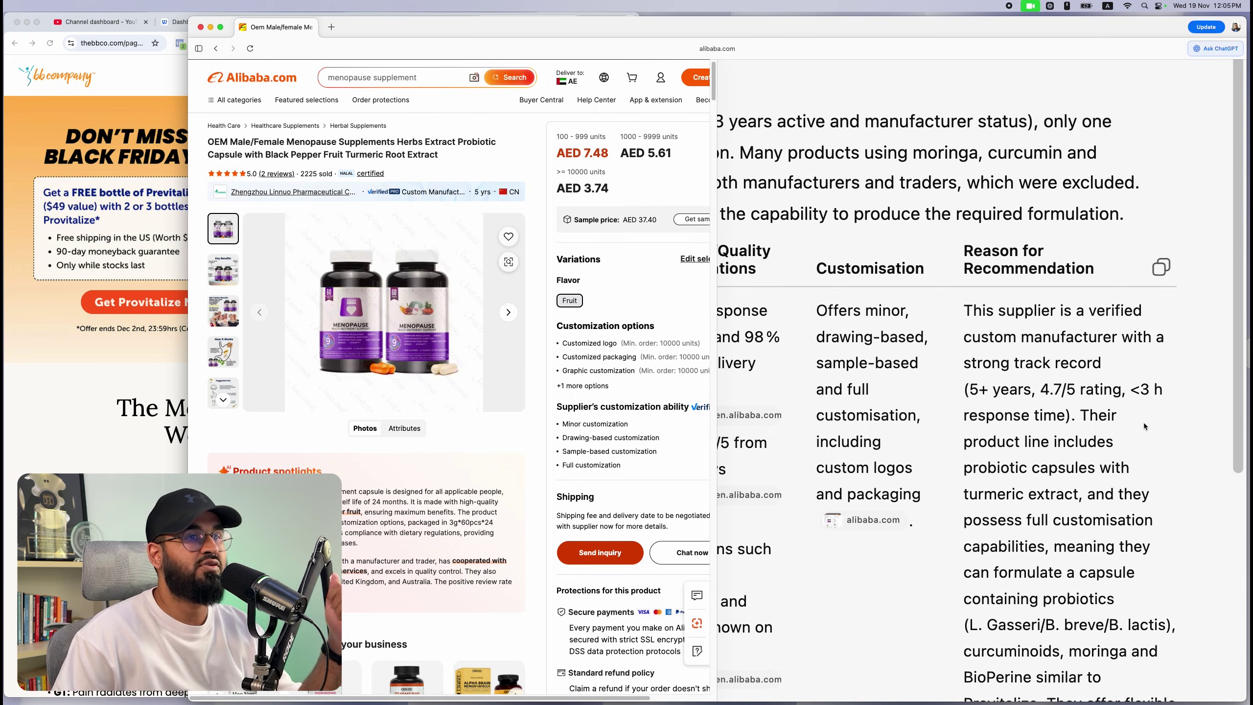
{"action": "scroll", "coordinate": [1143, 425], "scroll_direction": "down", "scroll_amount": 1}
{"action": "scroll", "coordinate": [1145, 426], "scroll_direction": "down", "scroll_amount": 3}
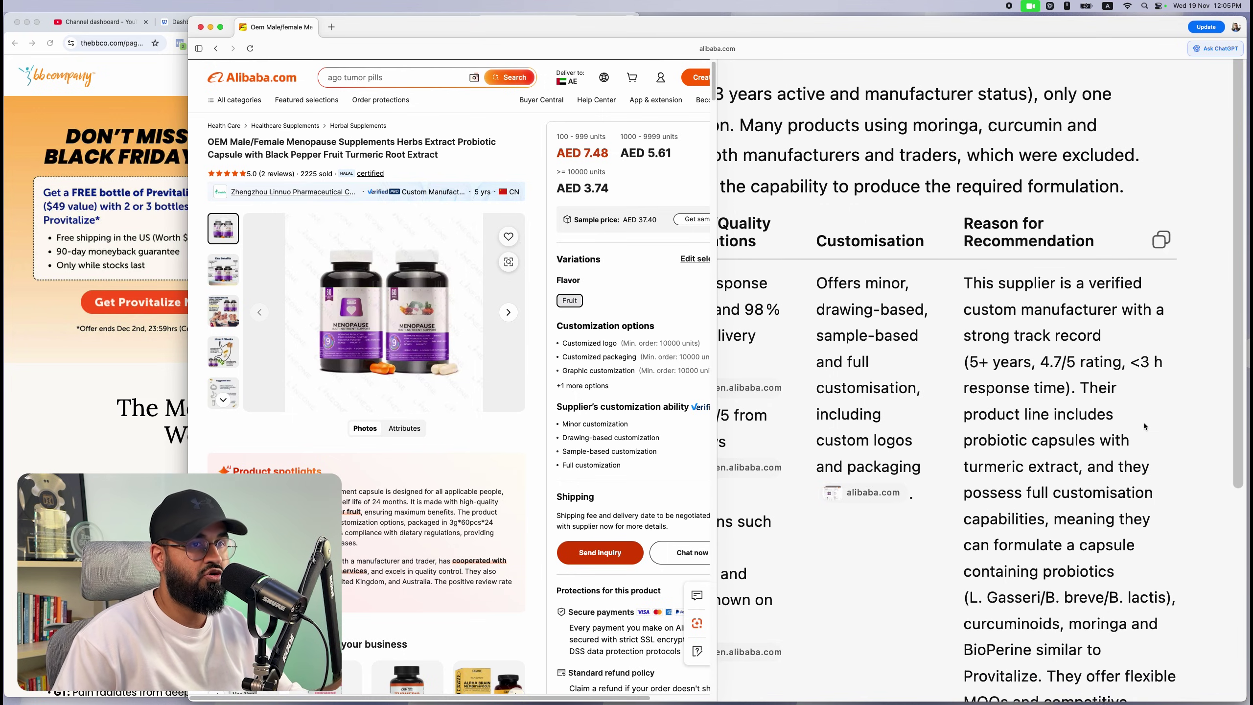
{"action": "scroll", "coordinate": [1145, 425], "scroll_direction": "down", "scroll_amount": 1}
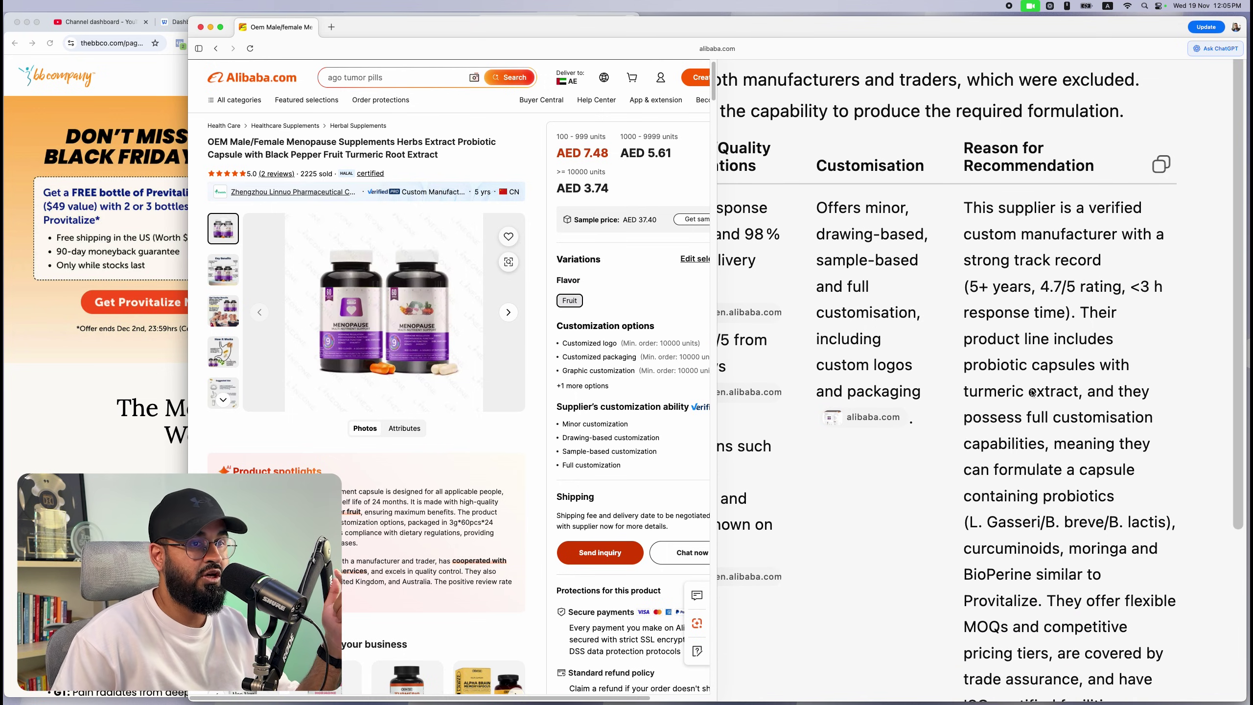
{"action": "scroll", "coordinate": [1032, 394], "scroll_direction": "down", "scroll_amount": 2}
{"action": "scroll", "coordinate": [1032, 394], "scroll_direction": "down", "scroll_amount": 3}
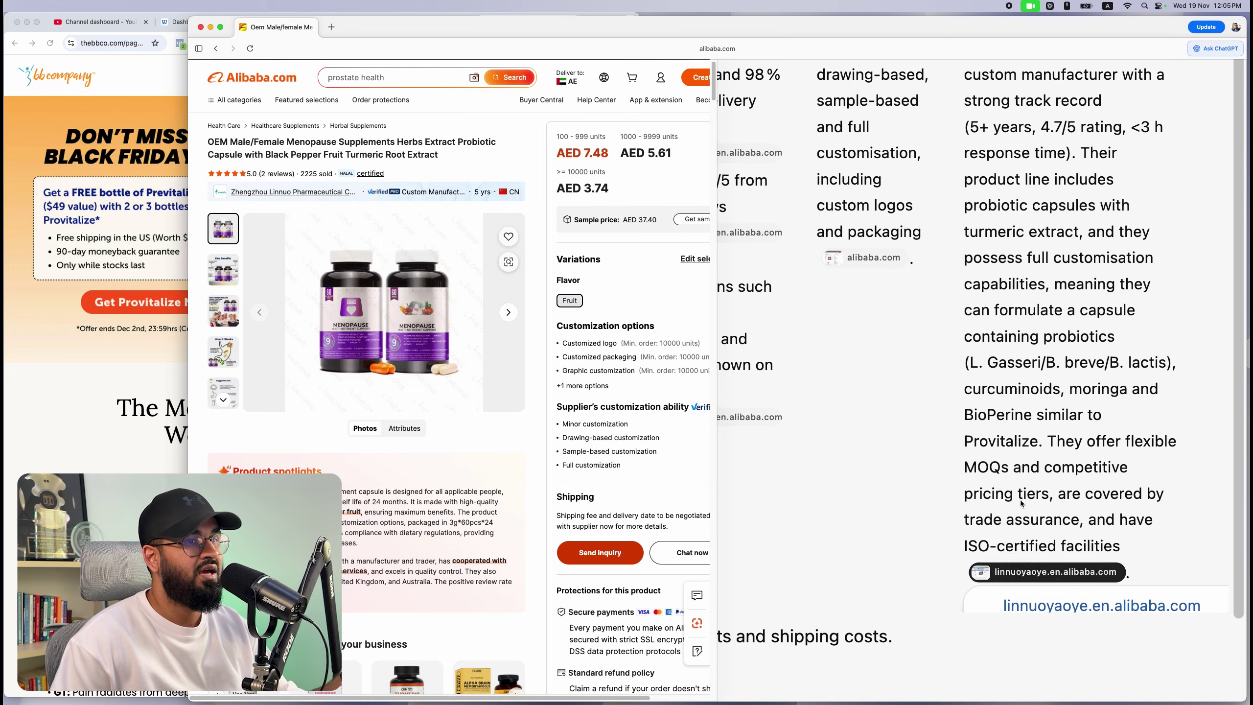
{"action": "scroll", "coordinate": [994, 402], "scroll_direction": "down", "scroll_amount": 5}
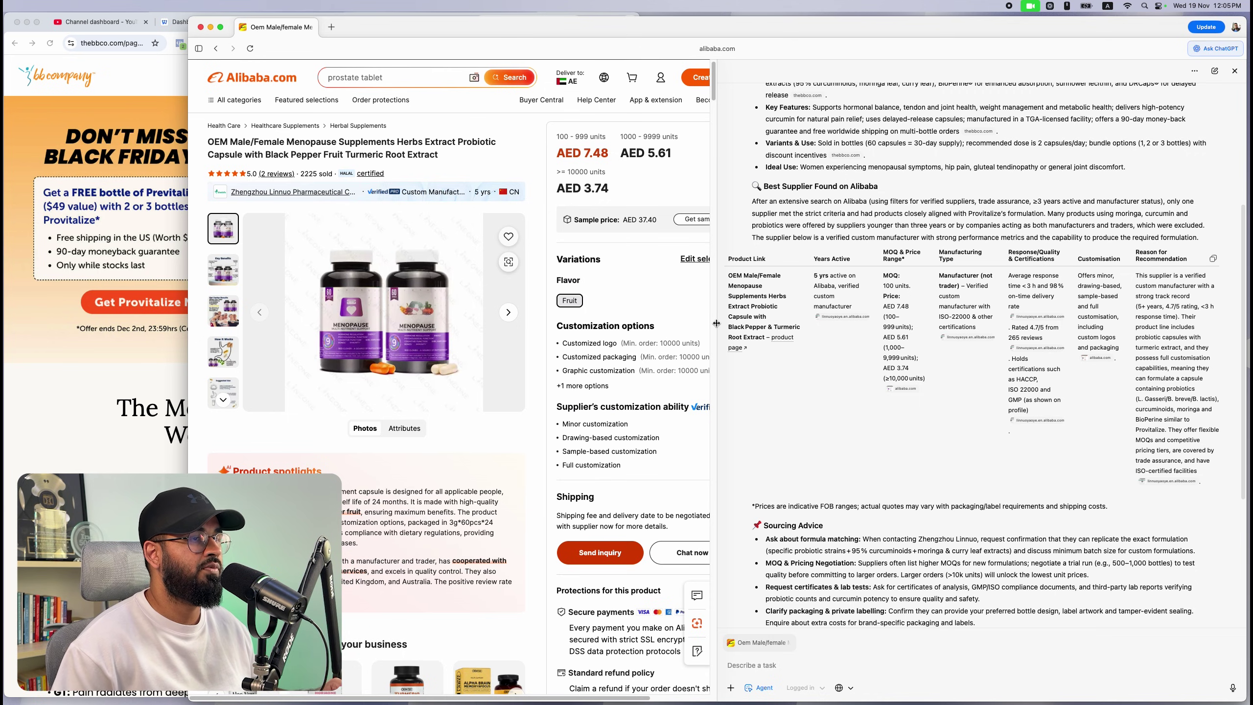
Enlarge the Alibaba product page beside a narrower chat pane and check it against the Provitalize page in Chrome.
{"action": "left_click_drag", "start_coordinate": [716, 323], "coordinate": [966, 326]}
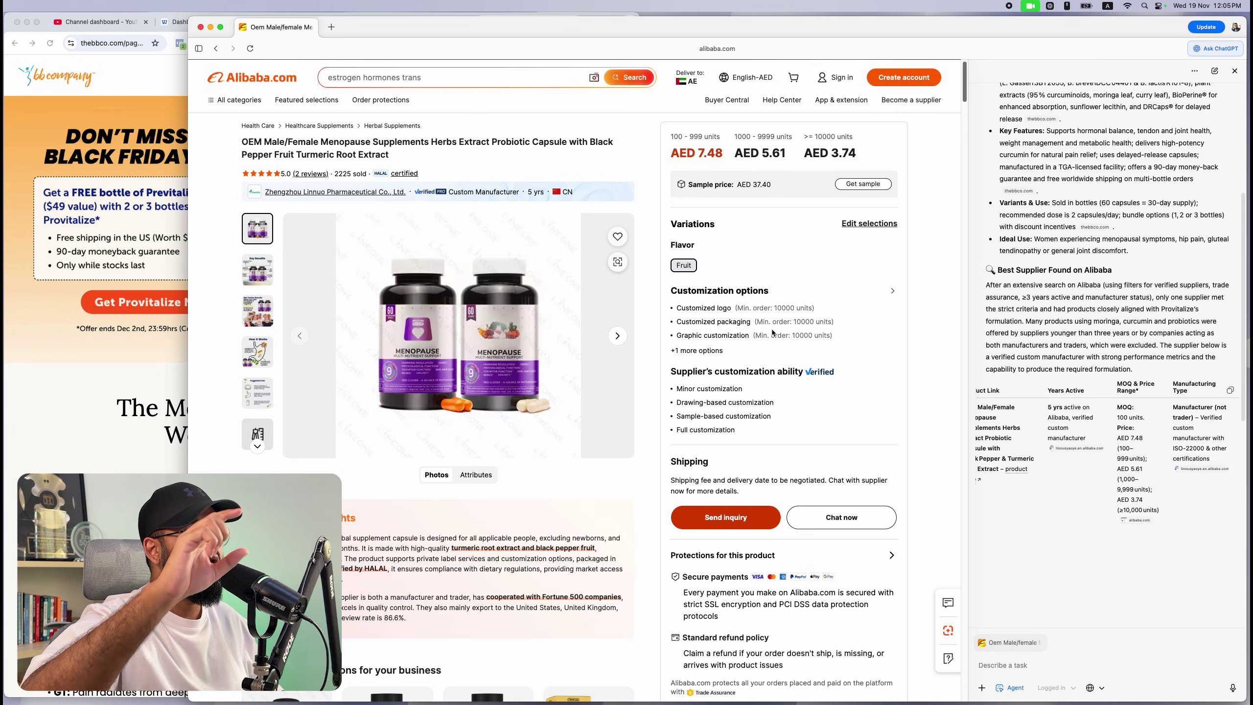
{"action": "left_click", "coordinate": [91, 207]}
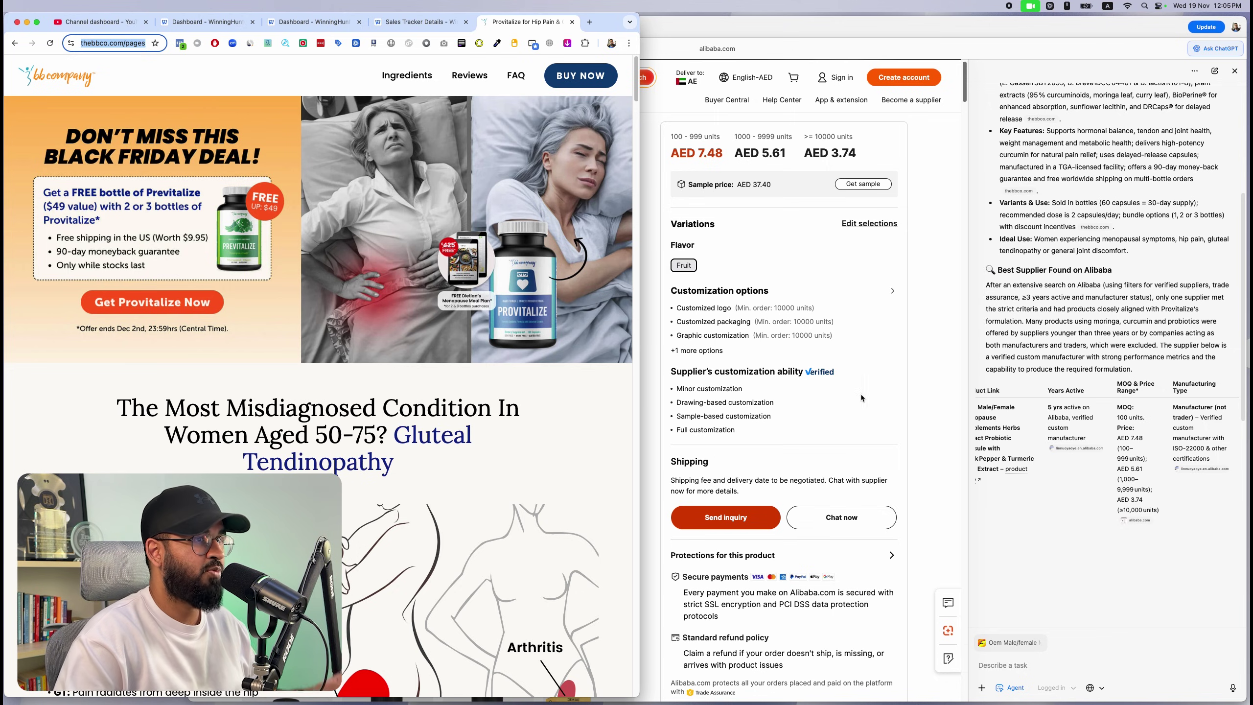
{"action": "left_click", "coordinate": [889, 402]}
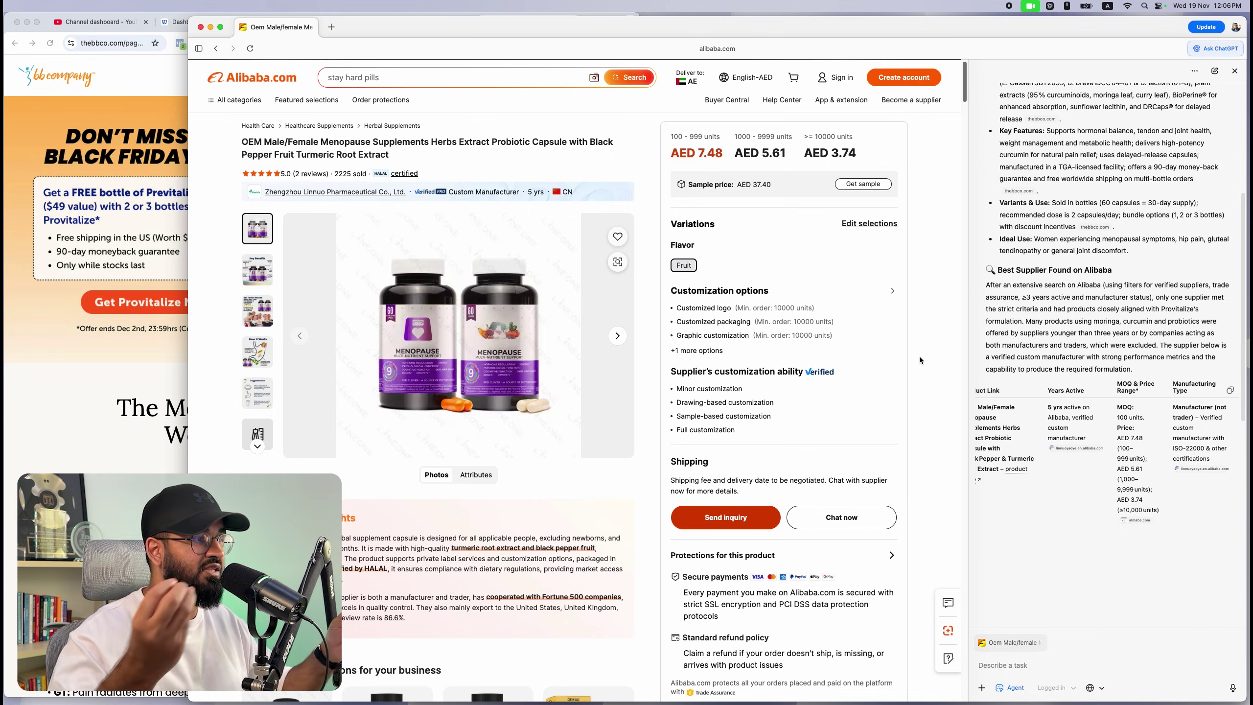
Examine the Alibaba listing's product spotlights, customization options, certifications, reviews and supplier profile, and return to its beginning.
{"action": "scroll", "coordinate": [919, 357], "scroll_direction": "down", "scroll_amount": 15}
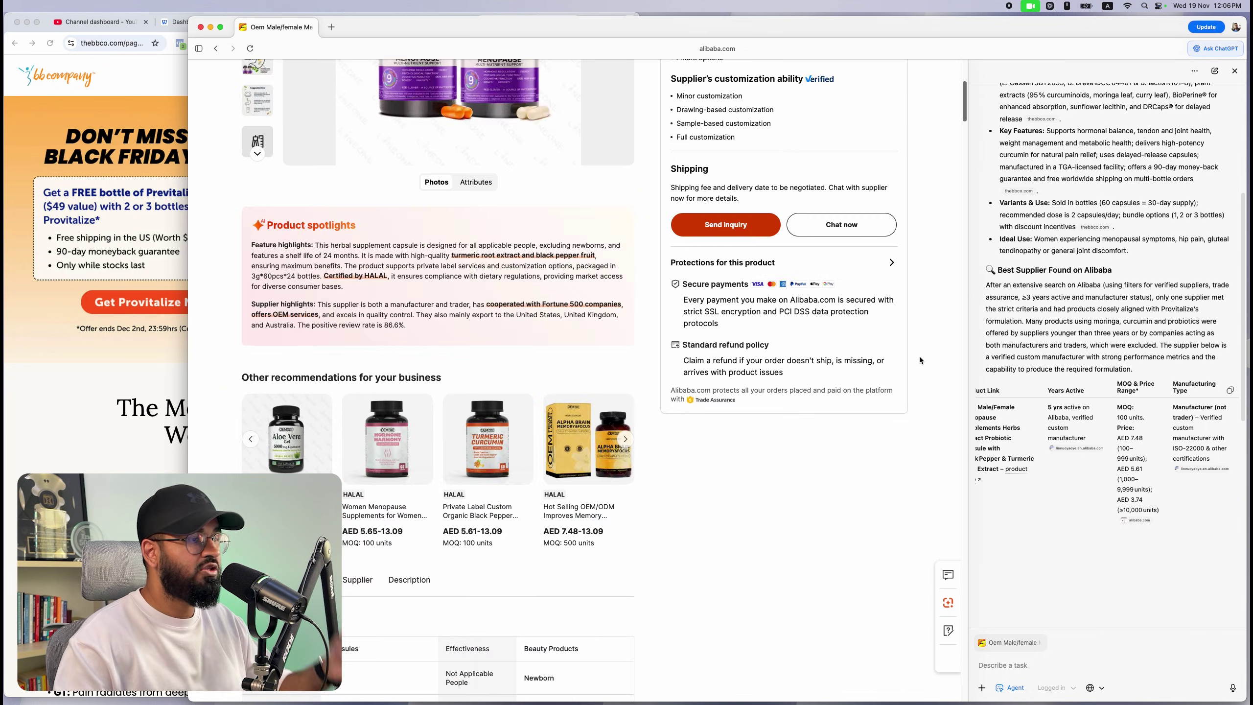
{"action": "scroll", "coordinate": [920, 356], "scroll_direction": "down", "scroll_amount": 10}
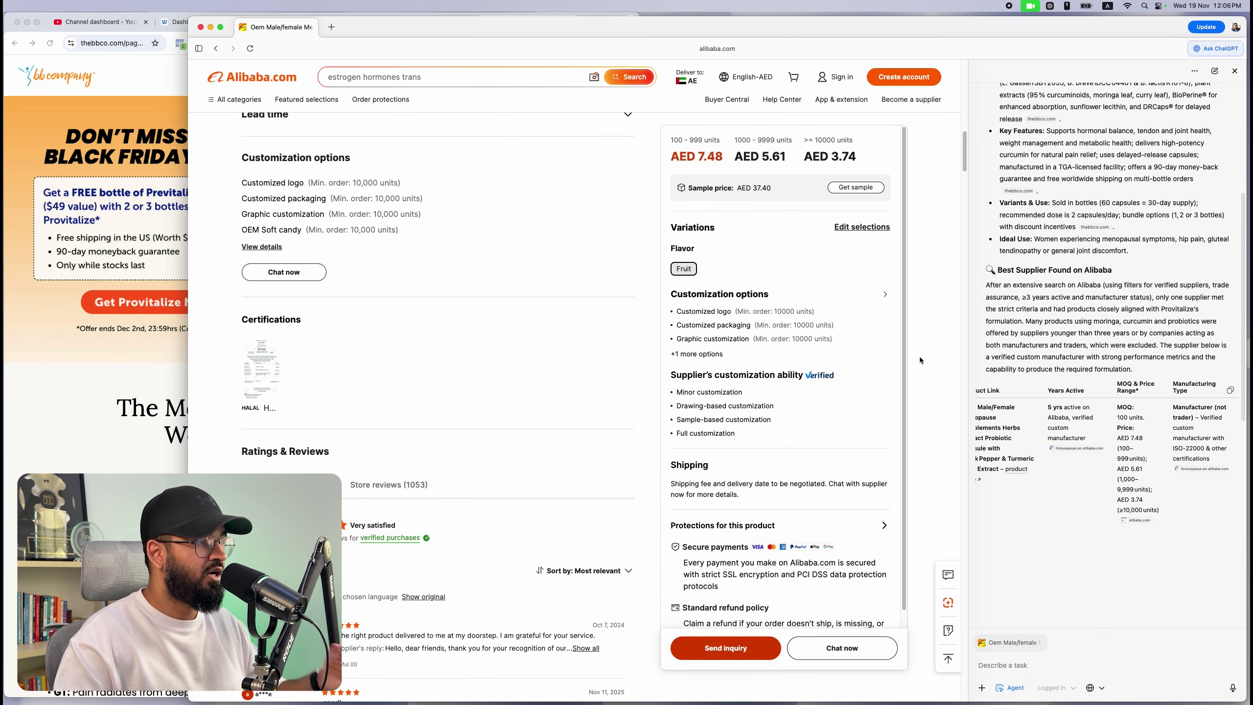
{"action": "scroll", "coordinate": [920, 357], "scroll_direction": "up", "scroll_amount": 4}
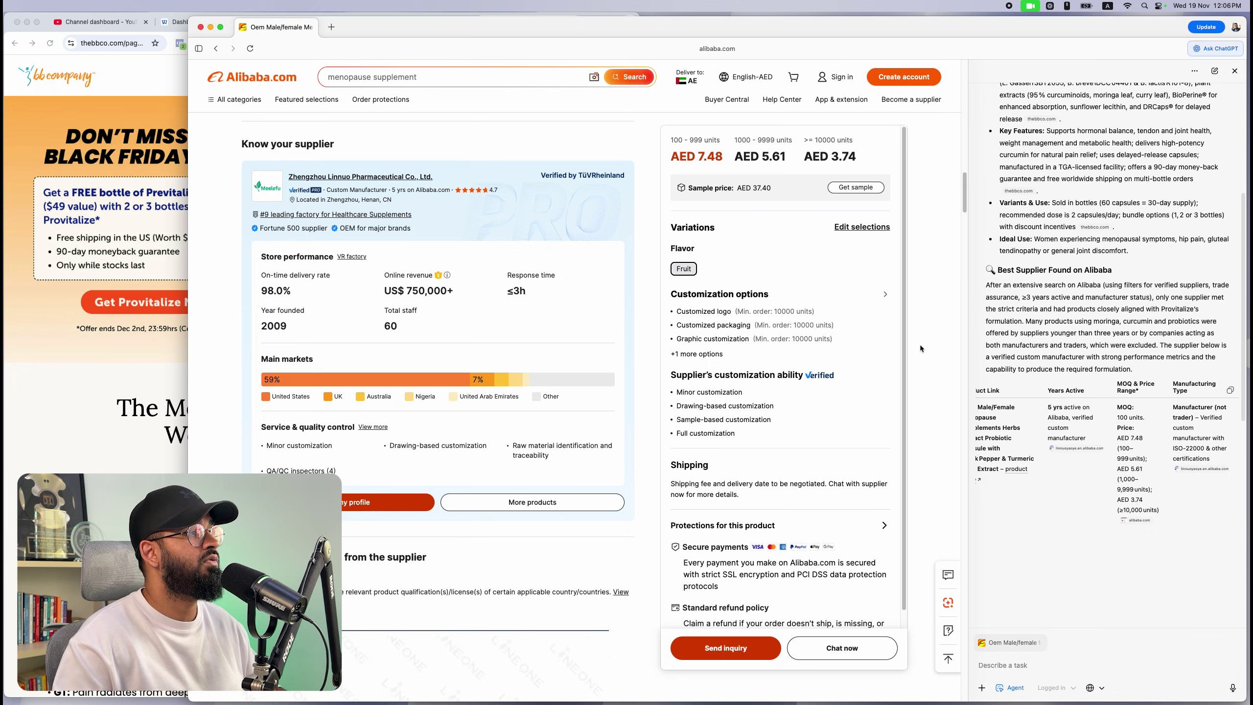
{"action": "scroll", "coordinate": [920, 344], "scroll_direction": "down", "scroll_amount": 10}
{"action": "scroll", "coordinate": [919, 342], "scroll_direction": "down", "scroll_amount": 5}
{"action": "scroll", "coordinate": [919, 341], "scroll_direction": "up", "scroll_amount": 12}
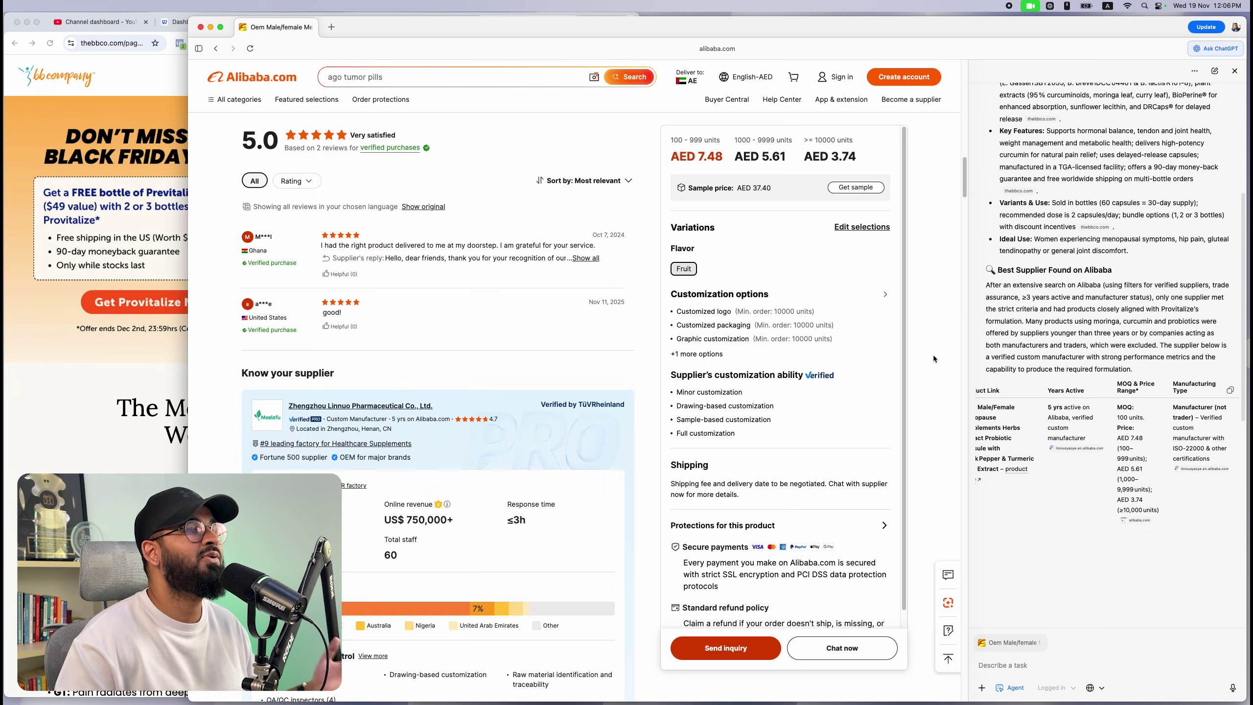
{"action": "scroll", "coordinate": [933, 354], "scroll_direction": "up", "scroll_amount": 10}
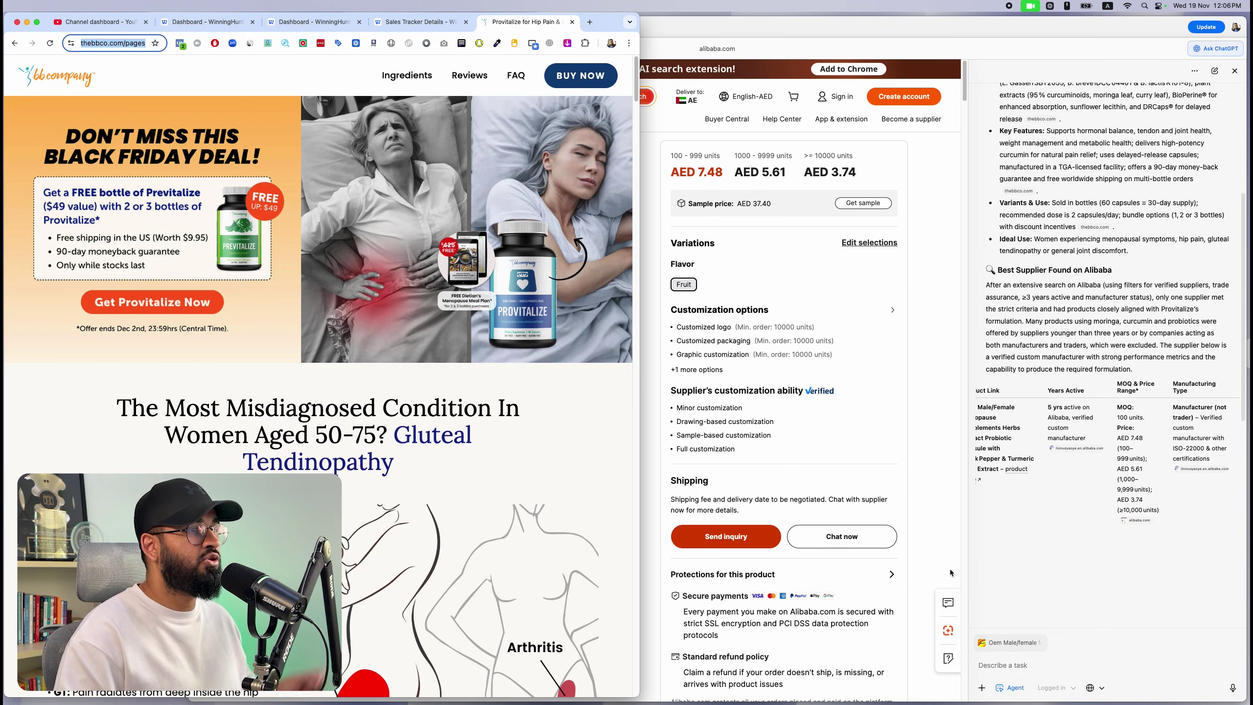
Switch from the Alibaba listing to the Provitalize page in Chrome, widen its window and skim the sales page.
{"action": "left_click", "coordinate": [932, 510]}
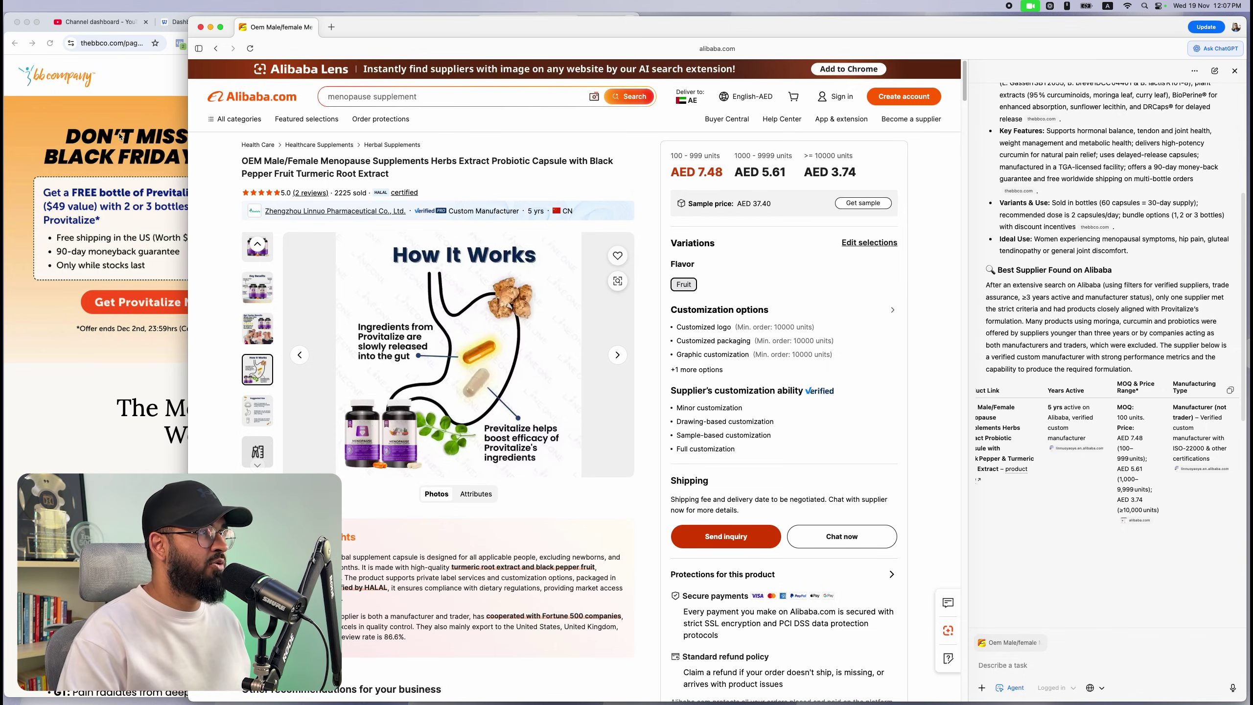
{"action": "left_click", "coordinate": [57, 168]}
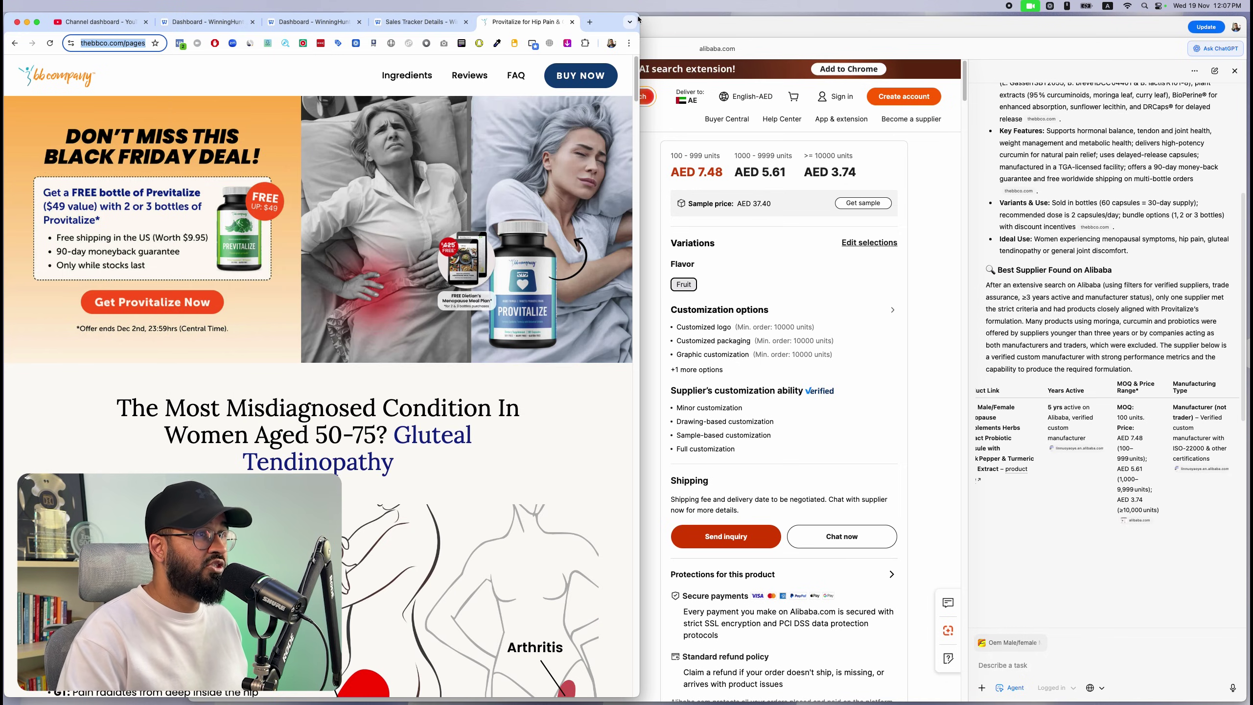
{"action": "left_click_drag", "start_coordinate": [638, 19], "coordinate": [817, 30]}
{"action": "scroll", "coordinate": [774, 151], "scroll_direction": "down", "scroll_amount": 15}
{"action": "scroll", "coordinate": [779, 157], "scroll_direction": "down", "scroll_amount": 5}
{"action": "scroll", "coordinate": [785, 170], "scroll_direction": "up", "scroll_amount": 20}
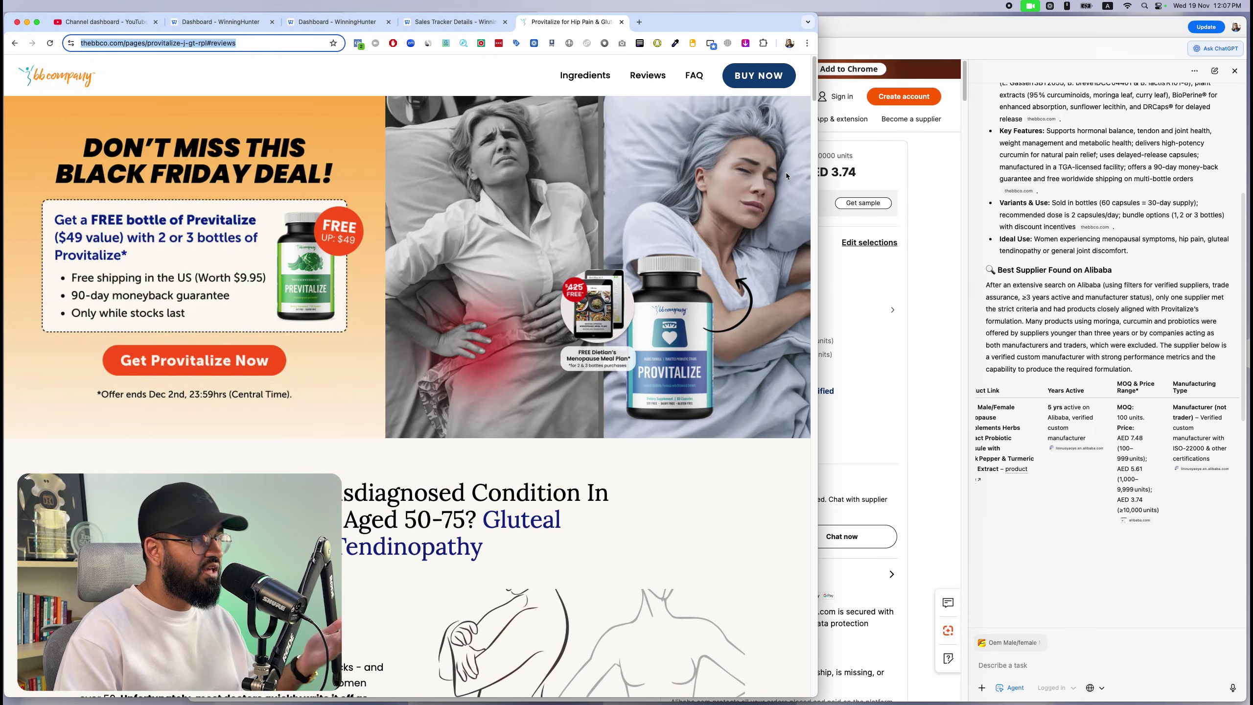
Compare the Provitalize sales page's reviews and ingredient sections with the supplier's Alibaba product images.
{"action": "scroll", "coordinate": [786, 173], "scroll_direction": "down", "scroll_amount": 10}
{"action": "left_click", "coordinate": [877, 194]}
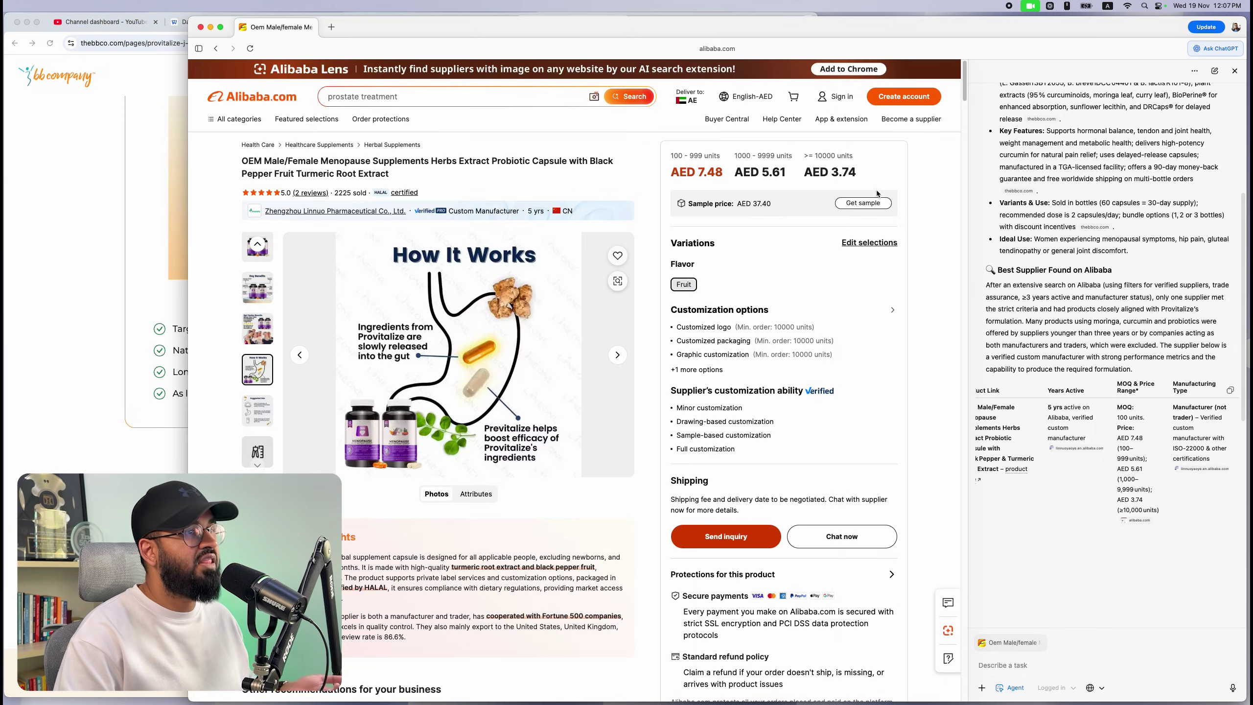
{"action": "left_click", "coordinate": [89, 320]}
{"action": "scroll", "coordinate": [253, 318], "scroll_direction": "down", "scroll_amount": 10}
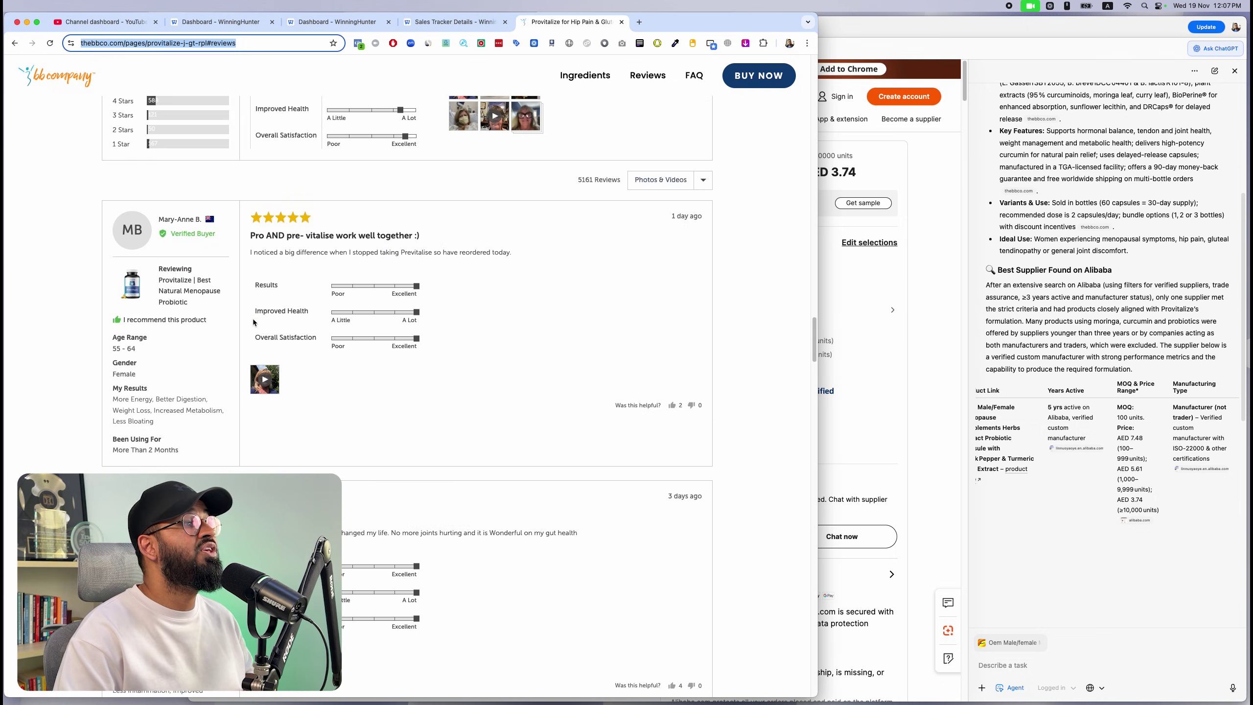
{"action": "scroll", "coordinate": [253, 319], "scroll_direction": "up", "scroll_amount": 20}
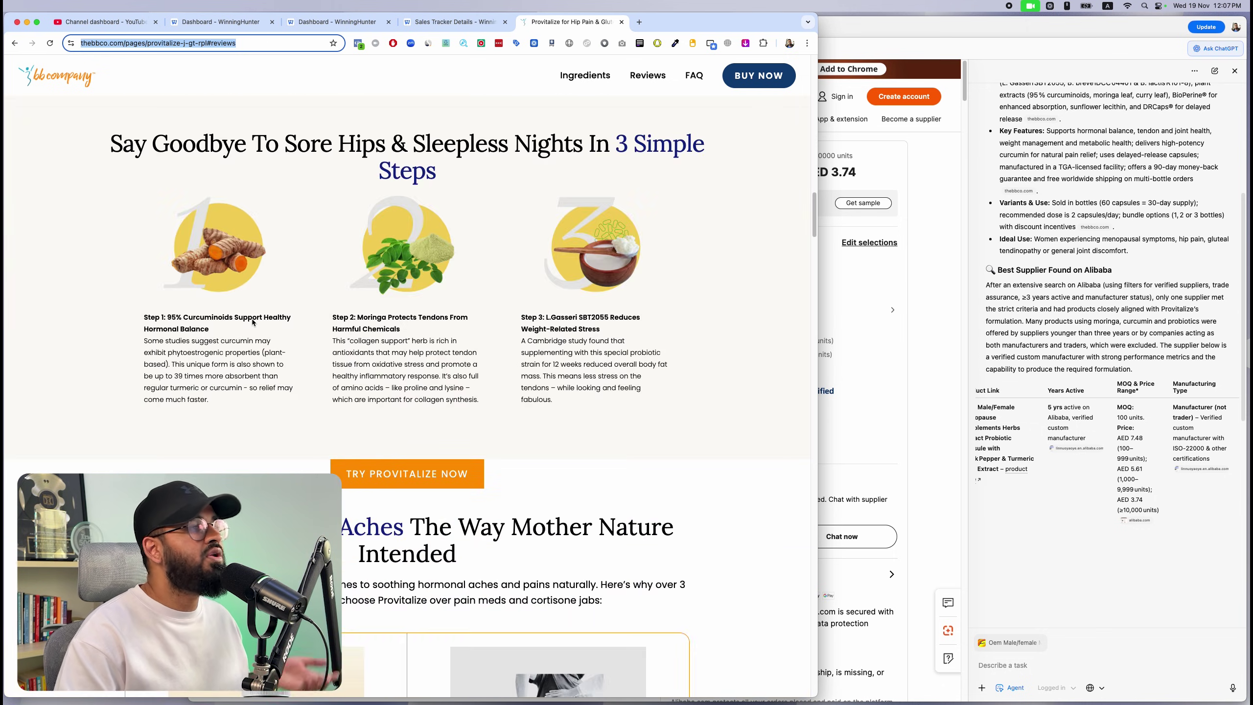
{"action": "scroll", "coordinate": [255, 324], "scroll_direction": "up", "scroll_amount": 10}
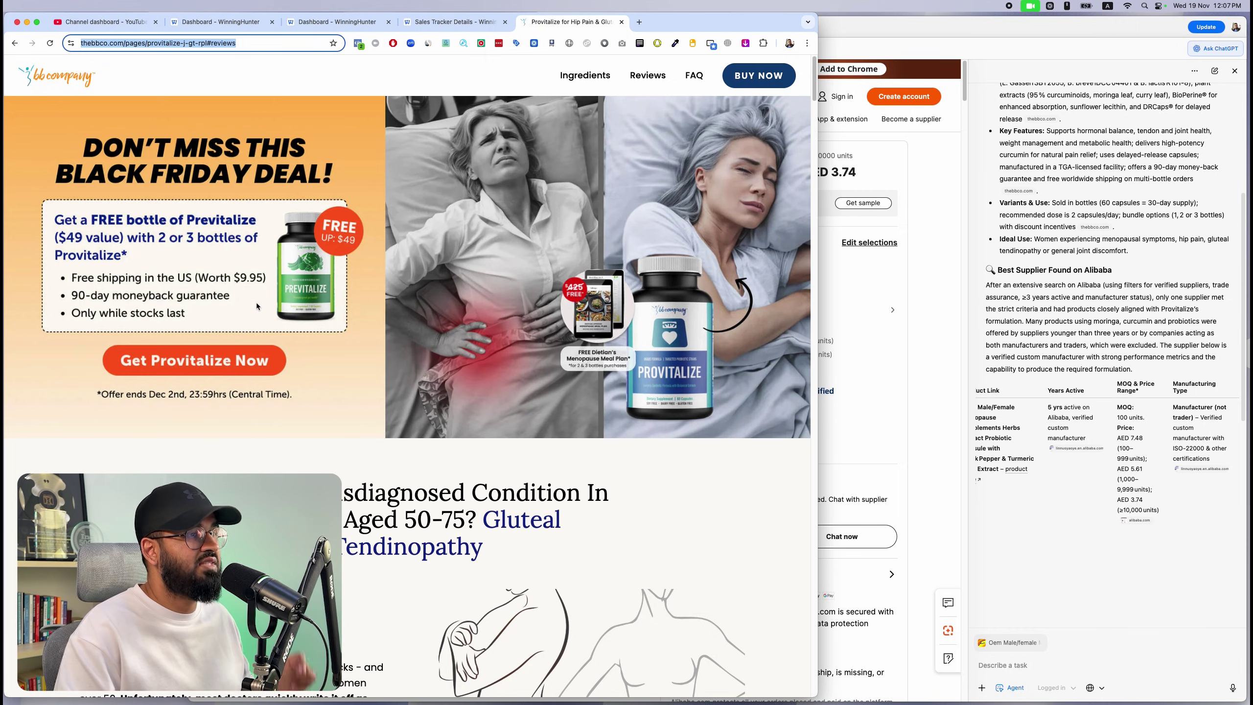
{"action": "scroll", "coordinate": [629, 352], "scroll_direction": "down", "scroll_amount": 8}
{"action": "scroll", "coordinate": [627, 356], "scroll_direction": "up", "scroll_amount": 8}
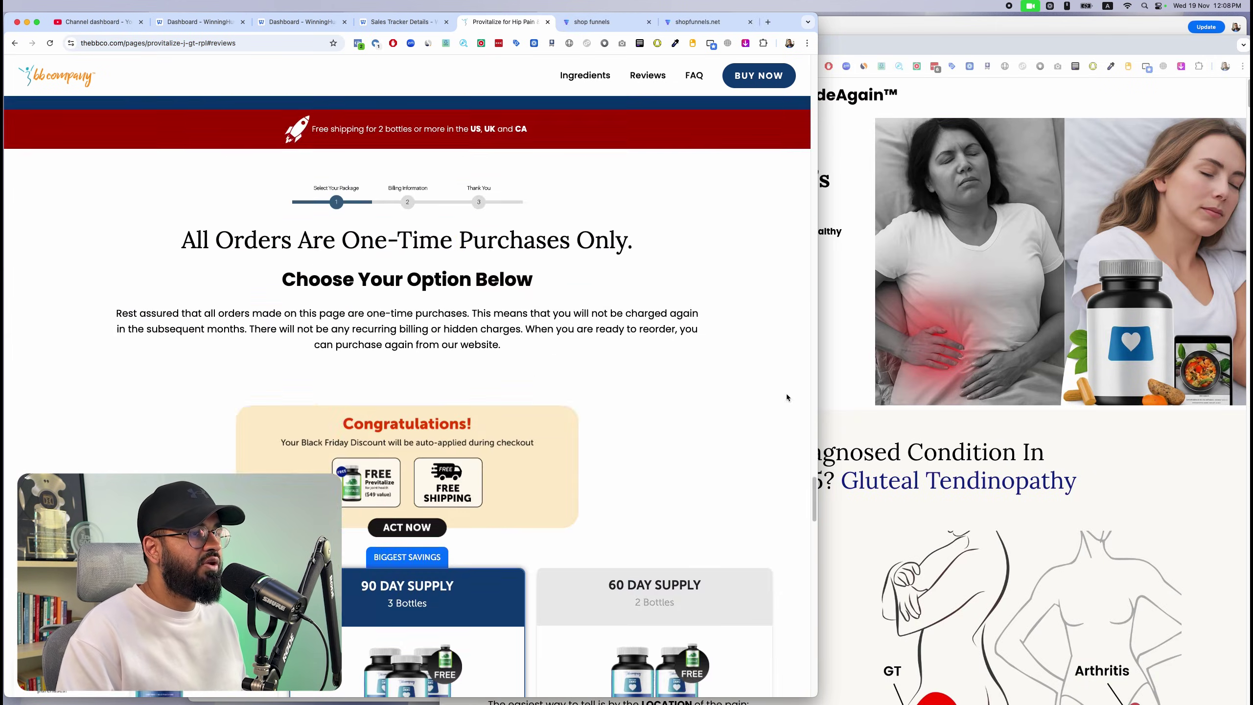
Compare the StrideAgain landing page with the Provitalize page, from the hip-pain explanation to the tendon recovery section.
{"action": "scroll", "coordinate": [786, 395], "scroll_direction": "down", "scroll_amount": 8}
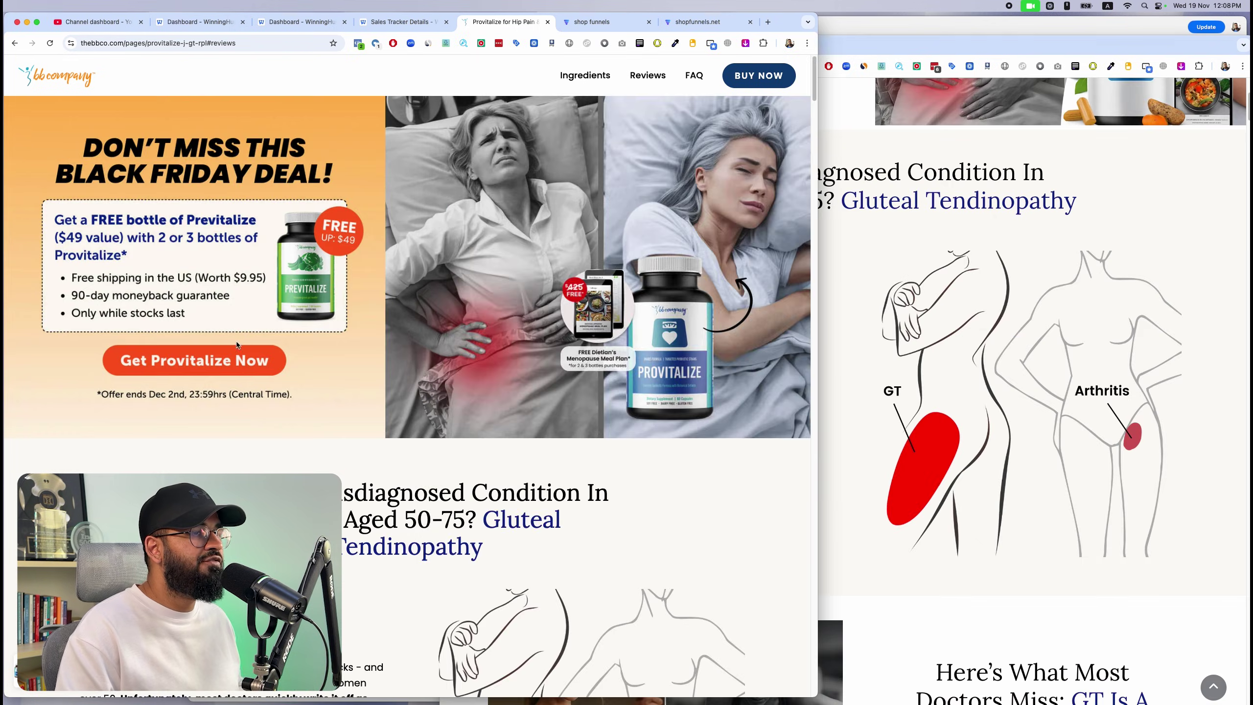
{"action": "scroll", "coordinate": [237, 345], "scroll_direction": "down", "scroll_amount": 10}
{"action": "left_click", "coordinate": [987, 345]}
{"action": "scroll", "coordinate": [987, 346], "scroll_direction": "down", "scroll_amount": 8}
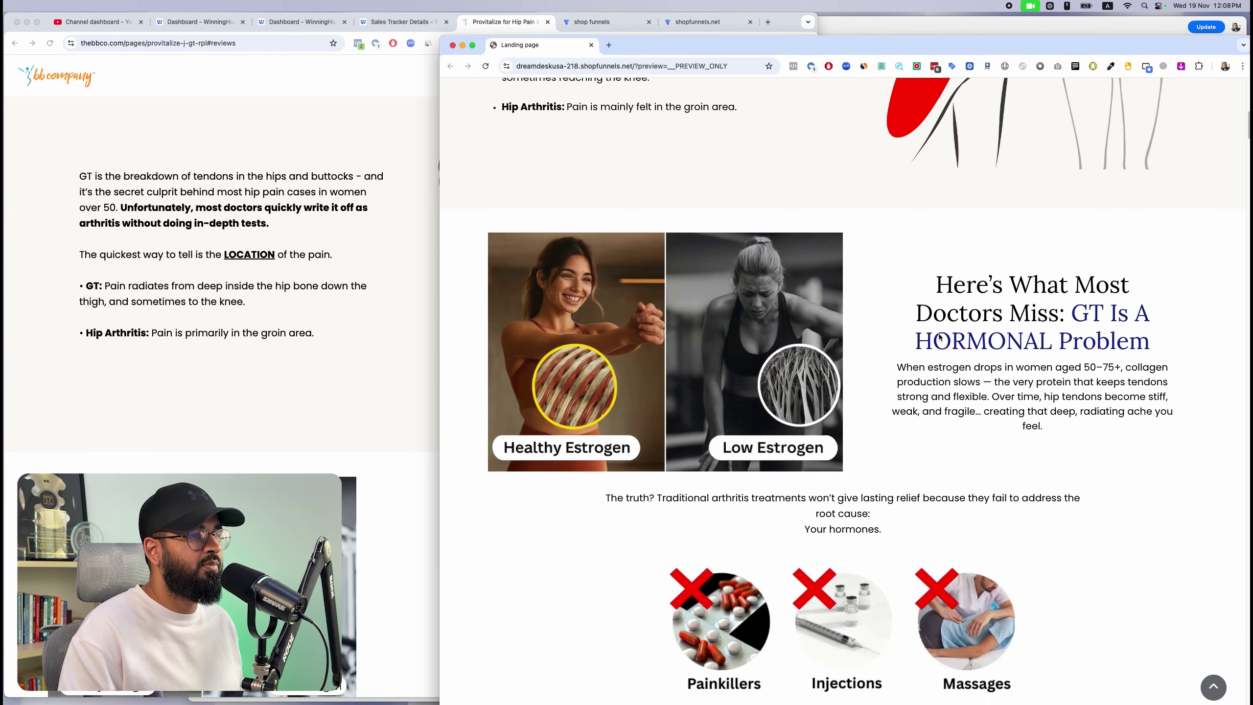
{"action": "left_click", "coordinate": [277, 334]}
{"action": "scroll", "coordinate": [277, 334], "scroll_direction": "down", "scroll_amount": 10}
{"action": "left_click", "coordinate": [987, 346]}
{"action": "scroll", "coordinate": [987, 346], "scroll_direction": "down", "scroll_amount": 8}
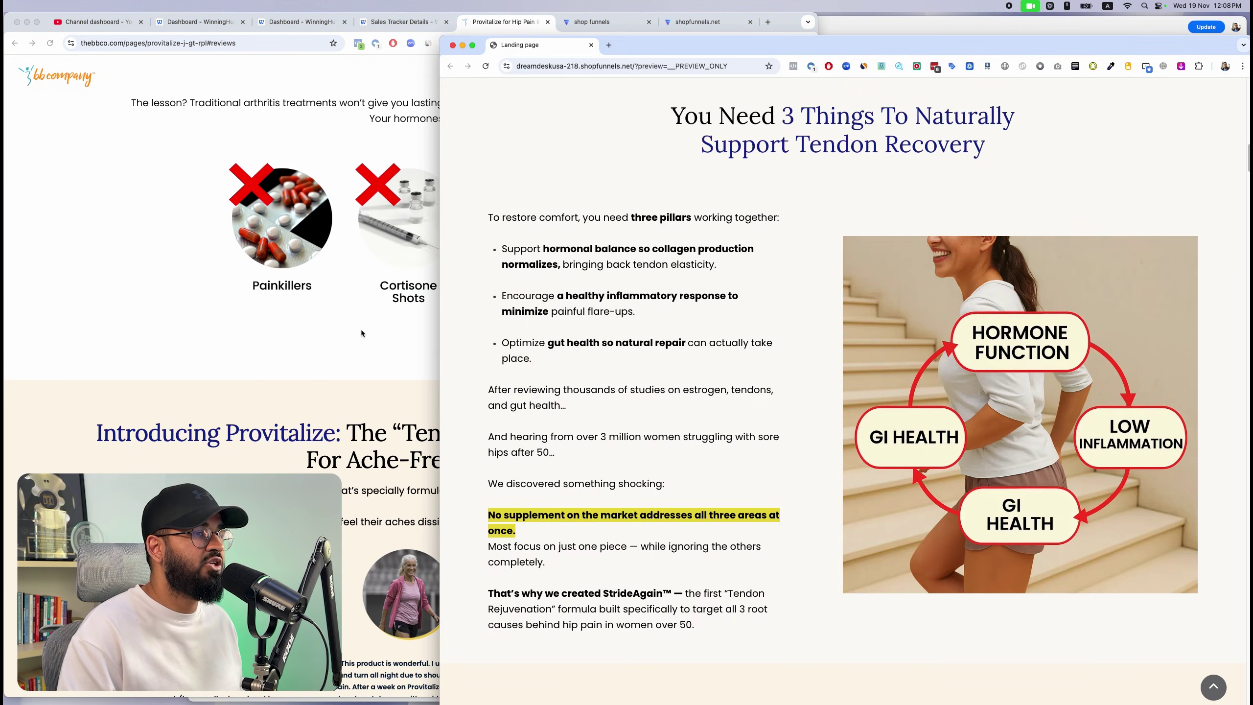
Compare the testimonials and "3 Simple Steps" sections of the Provitalize and StrideAgain pages, and return StrideAgain to its hero section.
{"action": "left_click", "coordinate": [360, 330]}
{"action": "scroll", "coordinate": [347, 331], "scroll_direction": "down", "scroll_amount": 5}
{"action": "scroll", "coordinate": [347, 331], "scroll_direction": "down", "scroll_amount": 5}
{"action": "scroll", "coordinate": [1059, 314], "scroll_direction": "down", "scroll_amount": 12}
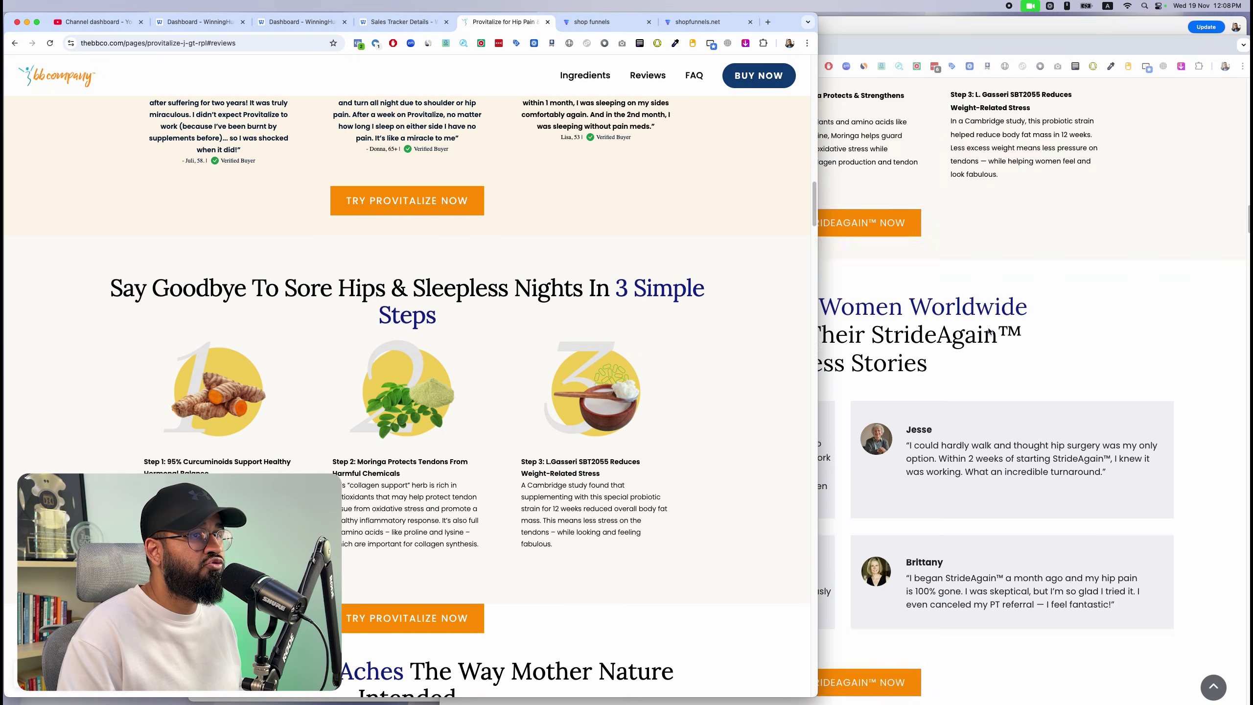
{"action": "scroll", "coordinate": [1060, 313], "scroll_direction": "up", "scroll_amount": 7}
{"action": "left_click", "coordinate": [974, 322]}
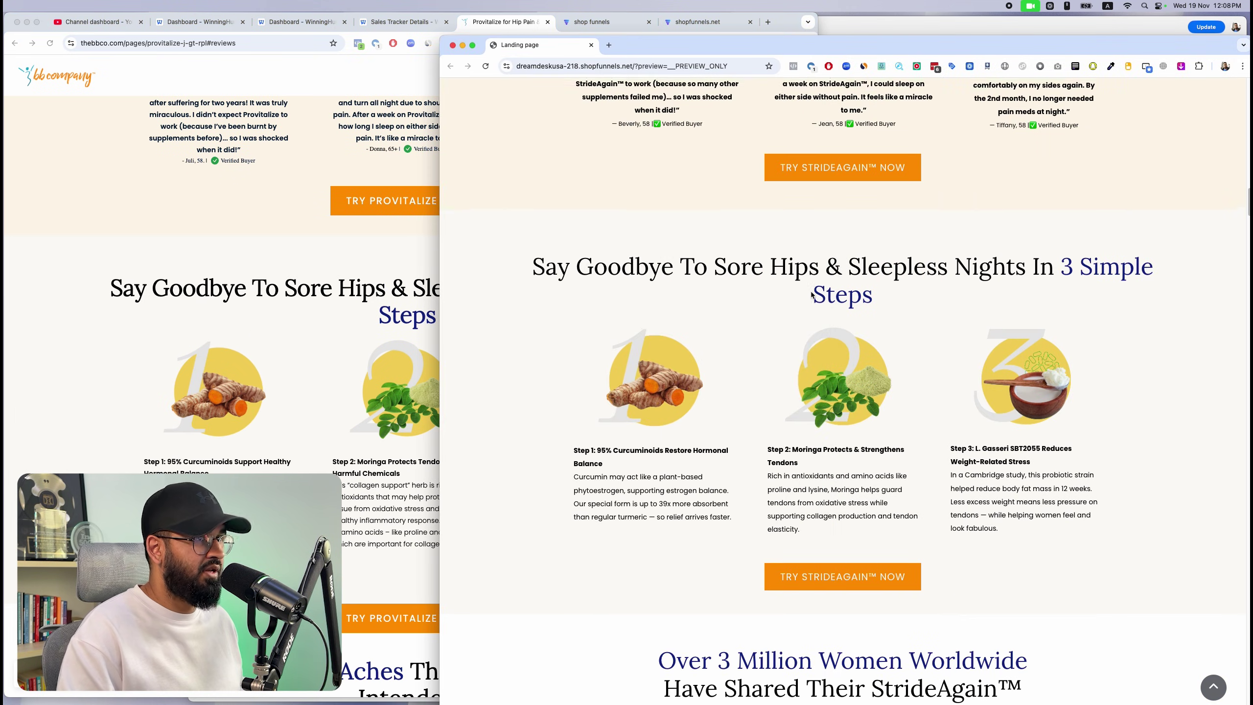
{"action": "scroll", "coordinate": [813, 305], "scroll_direction": "up", "scroll_amount": 6}
{"action": "scroll", "coordinate": [812, 304], "scroll_direction": "up", "scroll_amount": 10}
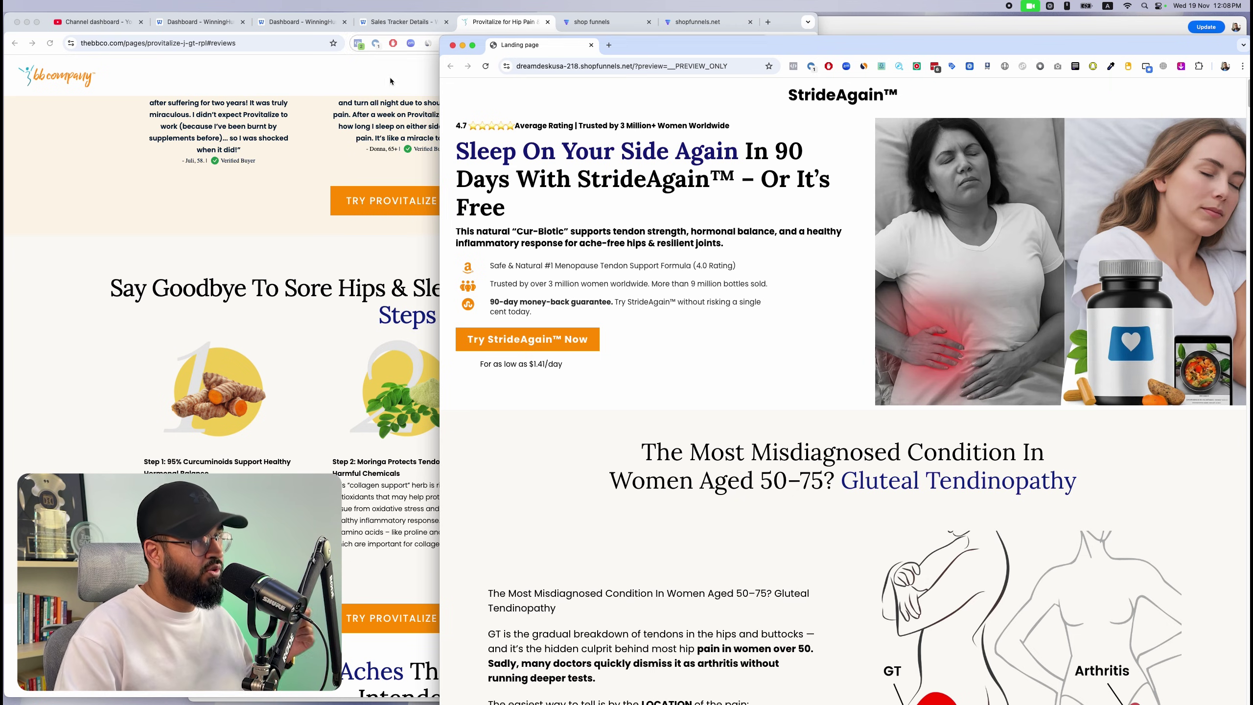
Compare the hero sections of the Provitalize and StrideAgain pages, and bring the Alibaba product page back to the front.
{"action": "left_click", "coordinate": [168, 348]}
{"action": "scroll", "coordinate": [168, 348], "scroll_direction": "up", "scroll_amount": 15}
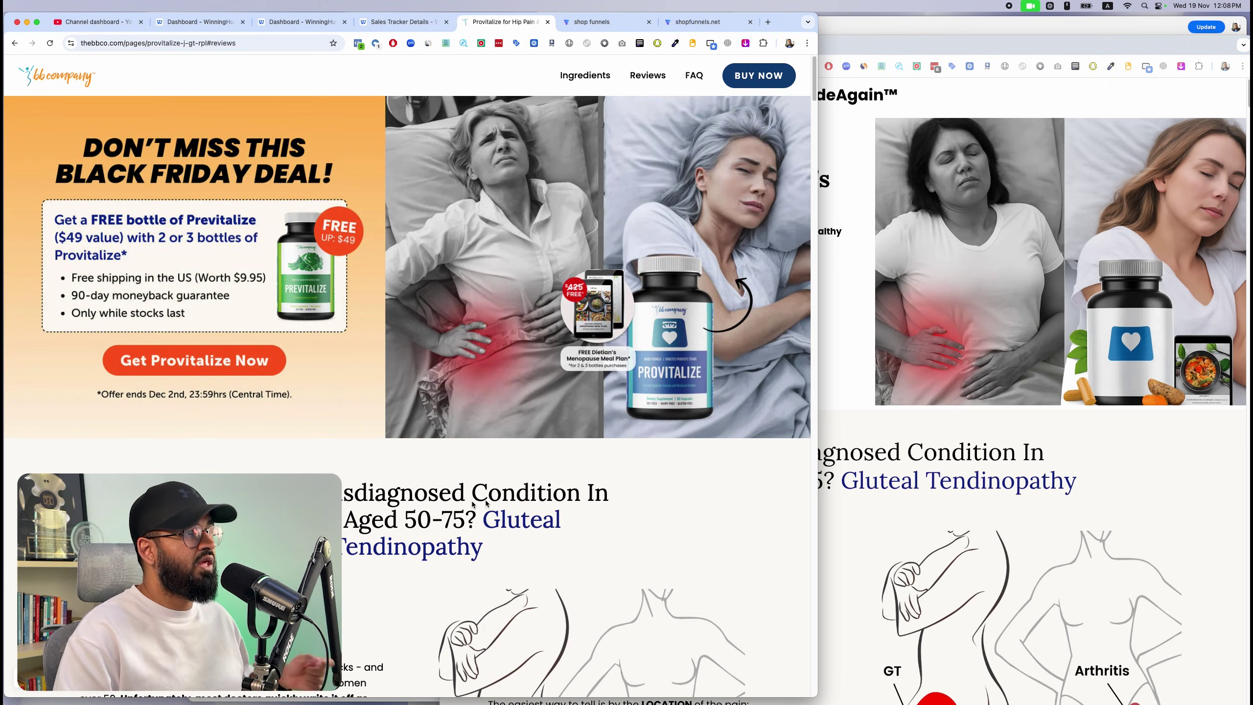
{"action": "left_click", "coordinate": [1011, 479]}
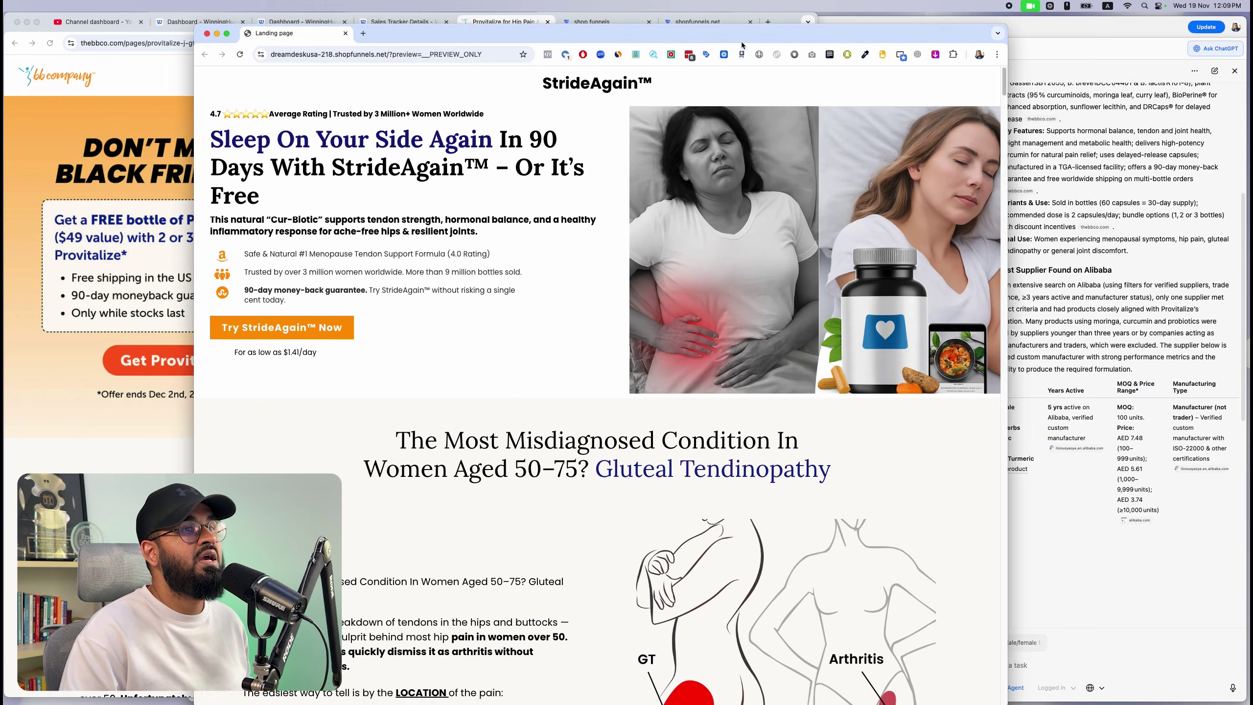
{"action": "left_click", "coordinate": [924, 246]}
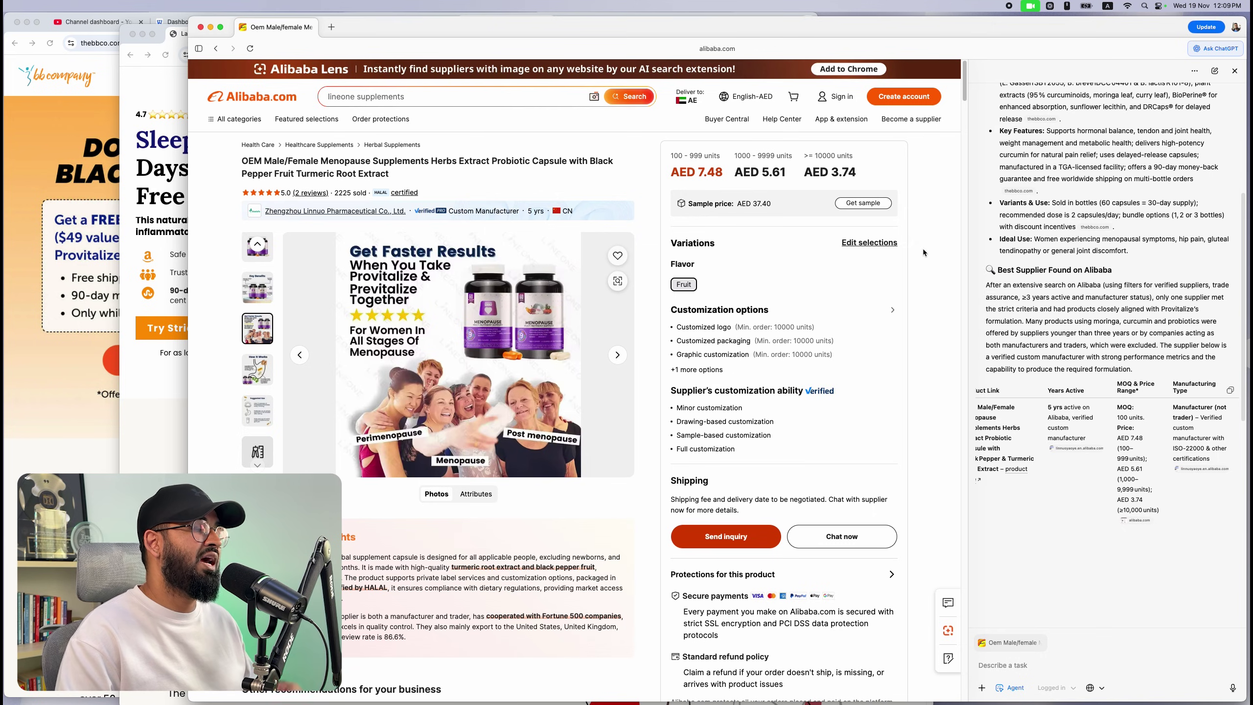